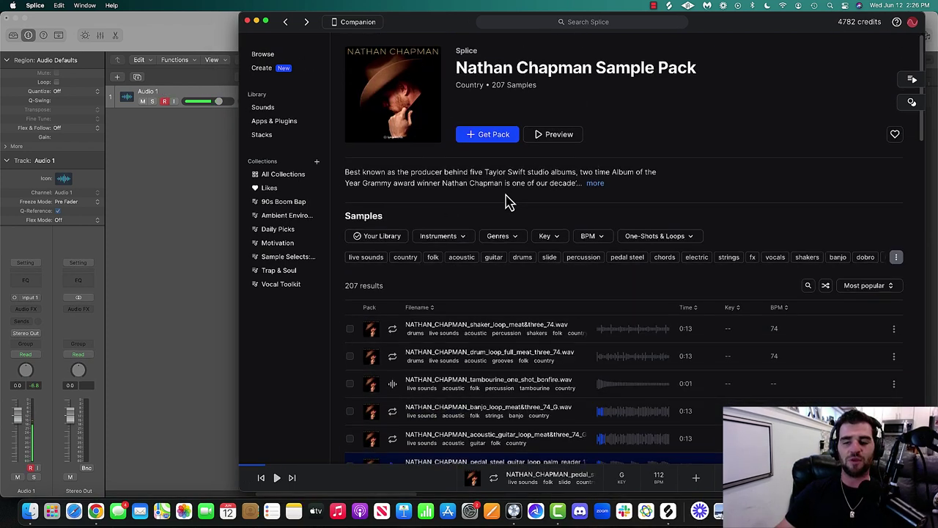
Add the acoustic_guitar_loop_bonfire_80_C and banjo_roll_loop_bonfire_80_C samples from the Nathan Chapman pack to the library.
{"action": "scroll", "coordinate": [506, 202], "scroll_direction": "down", "scroll_amount": 5}
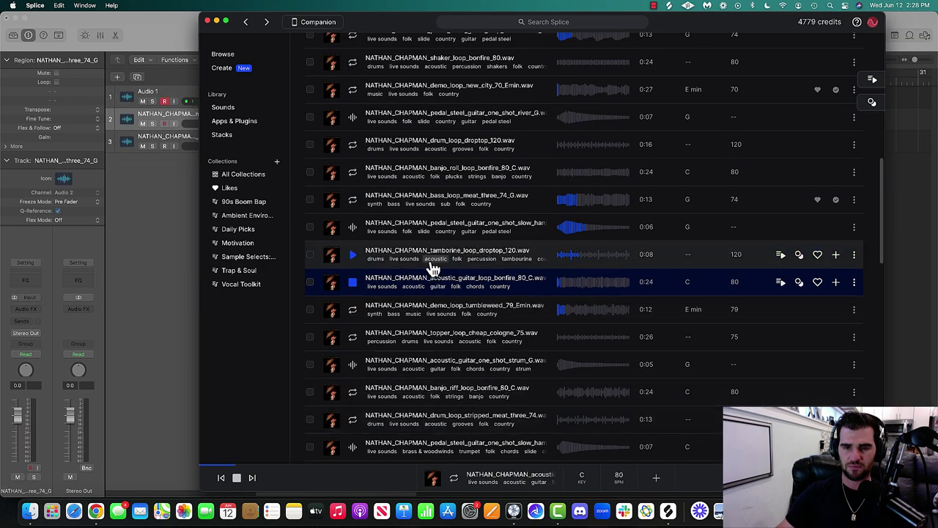
{"action": "scroll", "coordinate": [484, 251], "scroll_direction": "down", "scroll_amount": 1}
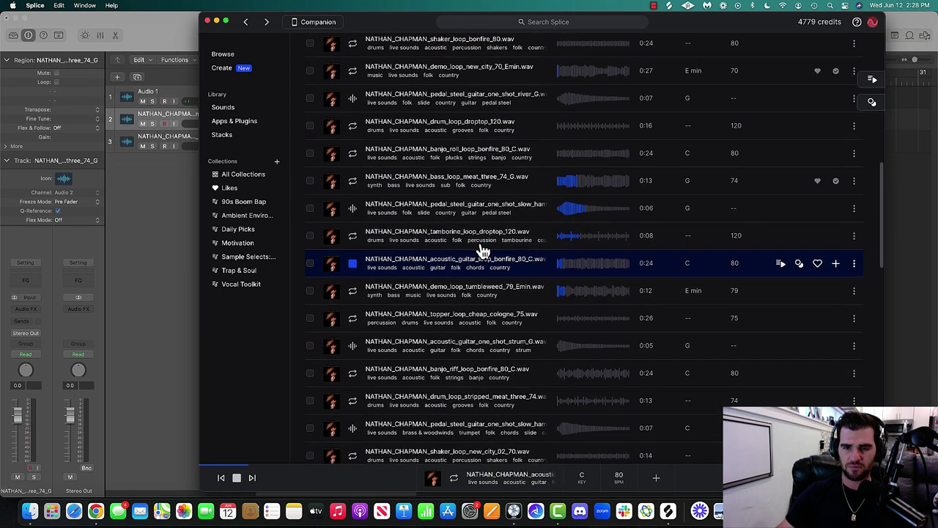
{"action": "left_click", "coordinate": [817, 263]}
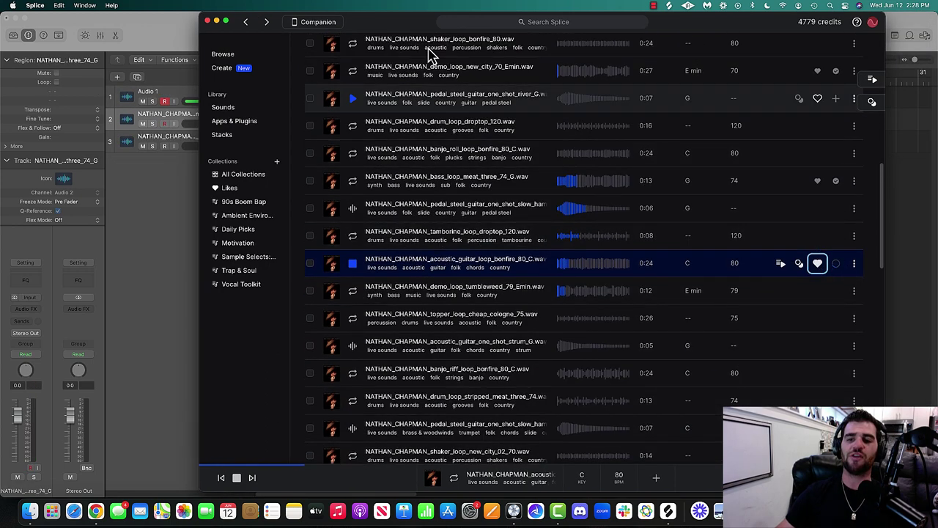
{"action": "left_click", "coordinate": [352, 156]}
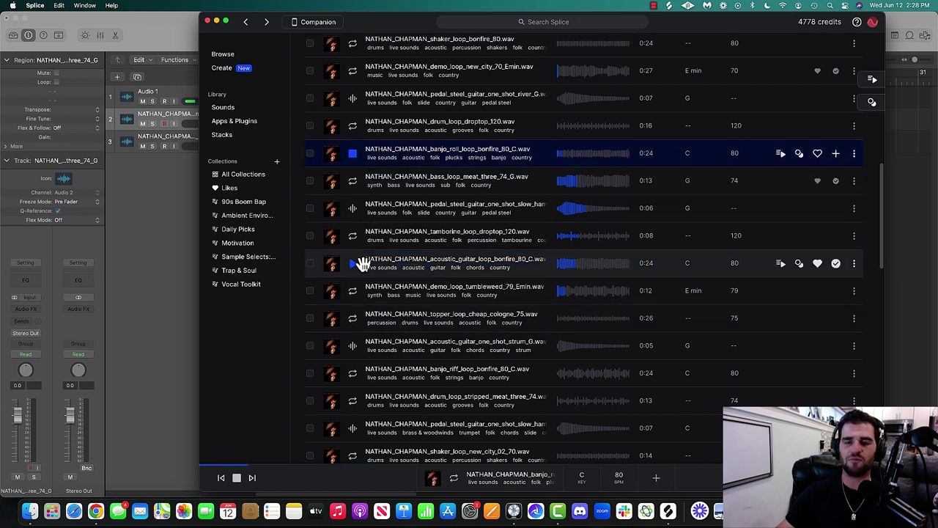
{"action": "left_click", "coordinate": [836, 153]}
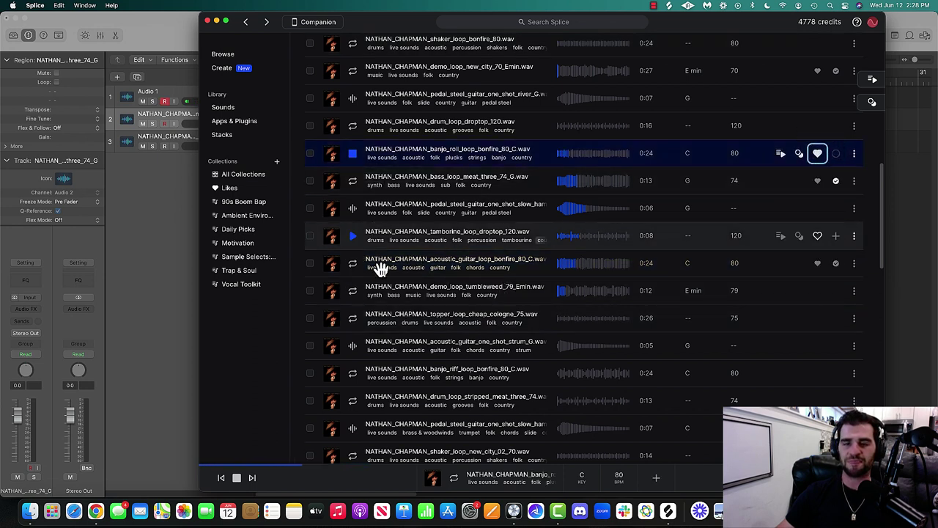
Audition acoustic_guitar_loop_bonfire_80_C and place it on a new track at bar 1 of the Logic Pro project.
{"action": "left_click", "coordinate": [352, 268]}
{"action": "left_click_drag", "start_coordinate": [388, 22], "coordinate": [539, 22]}
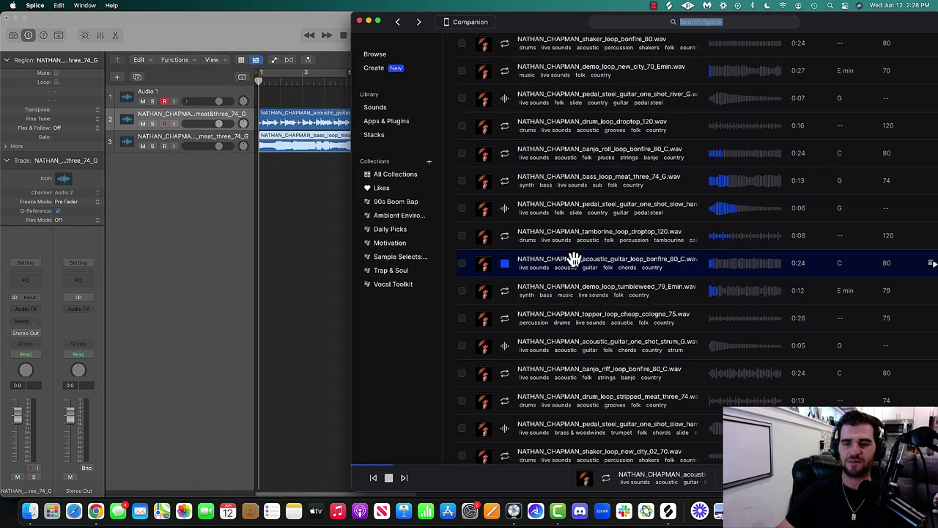
{"action": "left_click_drag", "start_coordinate": [579, 261], "coordinate": [256, 220]}
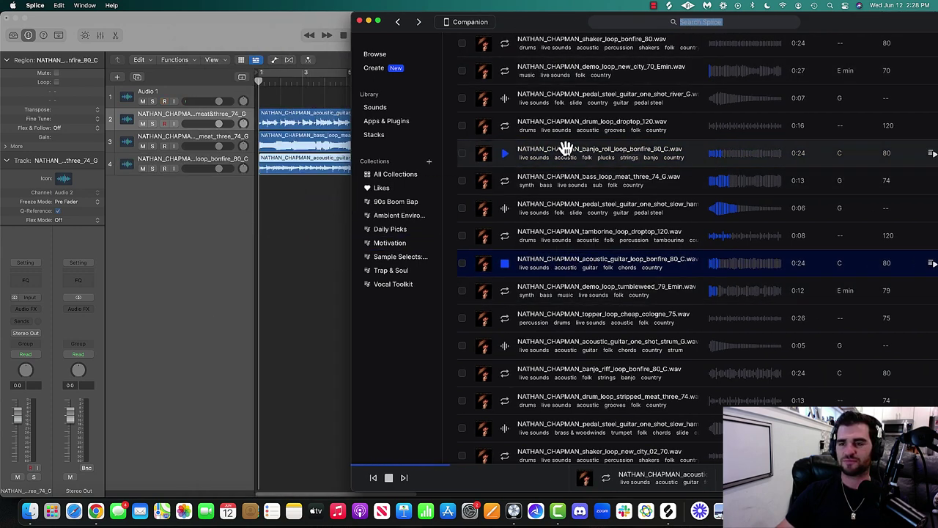
Audition banjo_roll_loop_bonfire_80_C and place it on a new track at bar 1 of the Logic Pro project.
{"action": "left_click", "coordinate": [506, 162]}
{"action": "left_click_drag", "start_coordinate": [557, 22], "coordinate": [616, 23]}
{"action": "left_click_drag", "start_coordinate": [593, 149], "coordinate": [256, 205]}
{"action": "left_click_drag", "start_coordinate": [608, 25], "coordinate": [394, 27]}
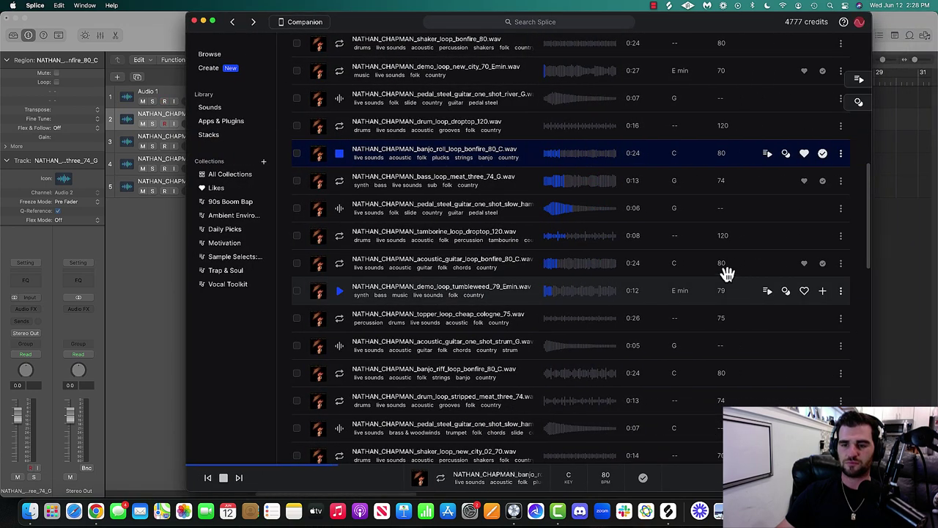
Audition banjo_riff_loop_bonfire_80_C and add it to the library.
{"action": "scroll", "coordinate": [454, 315], "scroll_direction": "down", "scroll_amount": 1}
{"action": "left_click", "coordinate": [337, 370]}
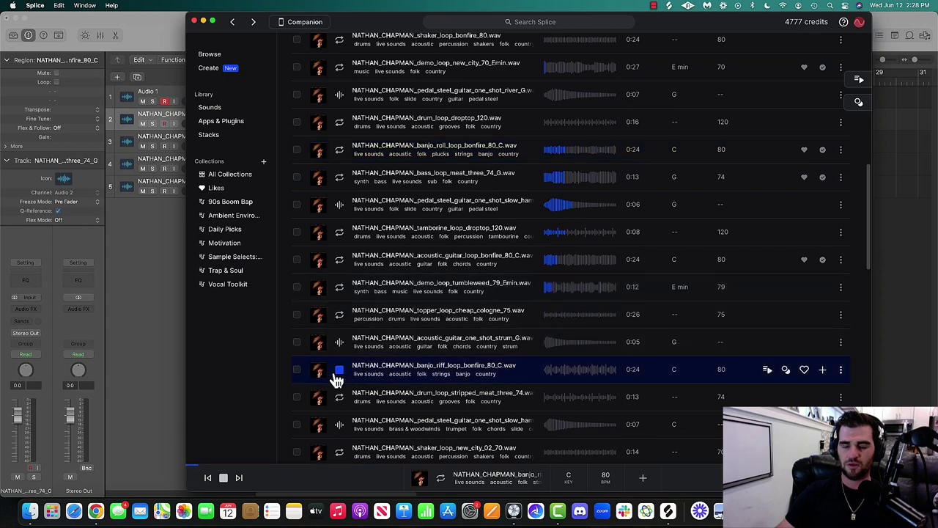
{"action": "scroll", "coordinate": [315, 308], "scroll_direction": "down", "scroll_amount": 4}
{"action": "left_click", "coordinate": [822, 276]}
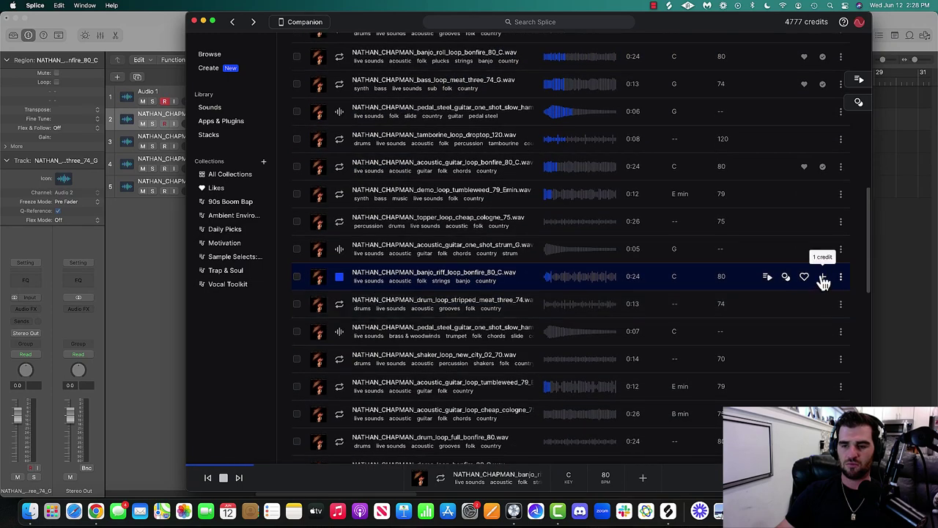
{"action": "left_click", "coordinate": [804, 276]}
Place banjo_riff_loop_bonfire_80_C on a new track at bar 1 of the Logic Pro project.
{"action": "left_click", "coordinate": [304, 22]}
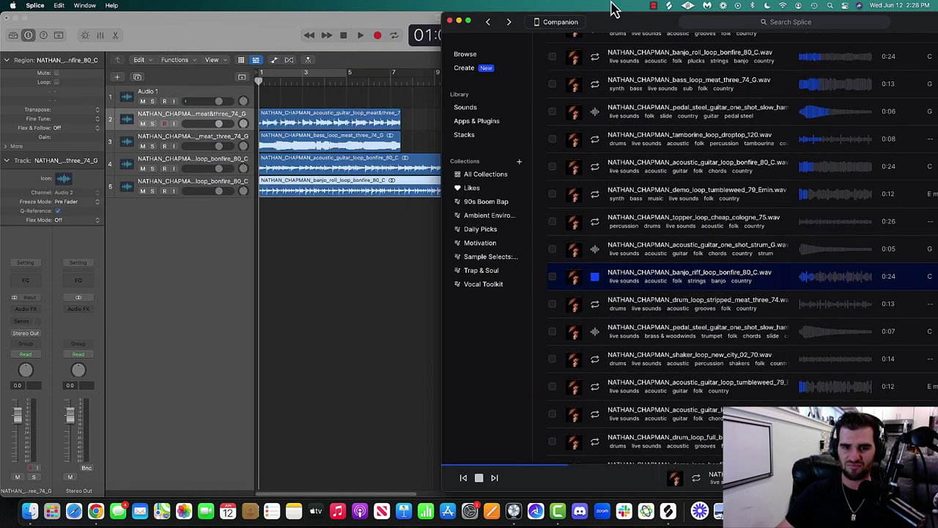
{"action": "left_click_drag", "start_coordinate": [694, 273], "coordinate": [263, 236]}
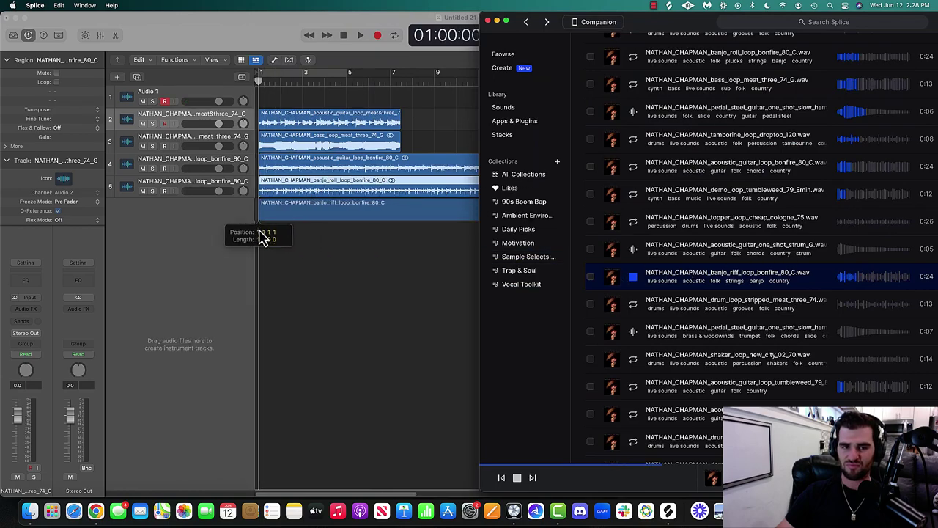
{"action": "left_click", "coordinate": [598, 22]}
Audition demo loops, pedal steel and acoustic strum one-shots, and the meat_three electric guitar loop further down the pack's list.
{"action": "scroll", "coordinate": [587, 217], "scroll_direction": "down", "scroll_amount": 5}
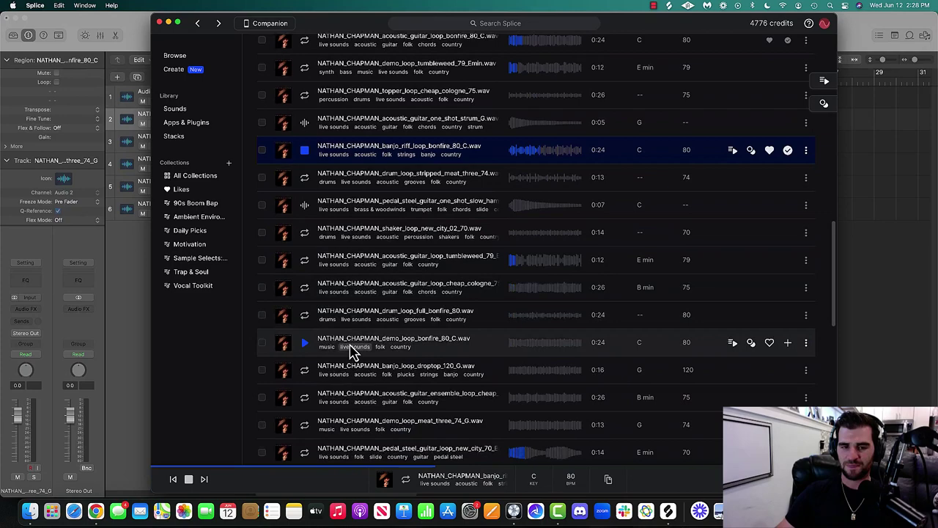
{"action": "left_click", "coordinate": [304, 342]}
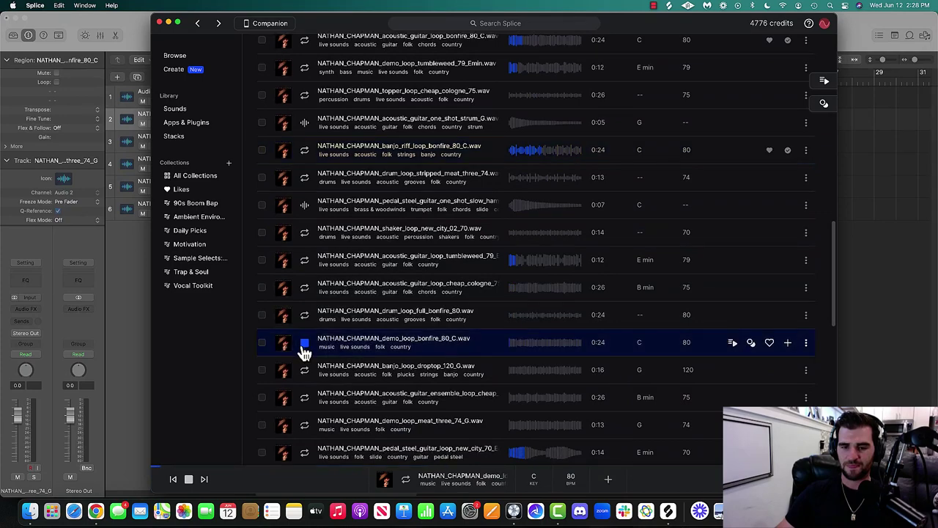
{"action": "left_click", "coordinate": [308, 424]}
{"action": "scroll", "coordinate": [311, 411], "scroll_direction": "down", "scroll_amount": 7}
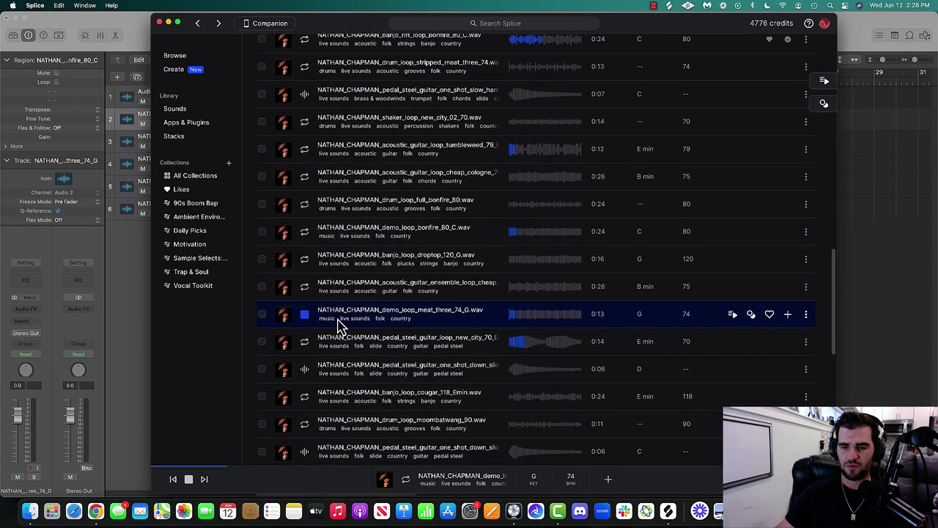
{"action": "left_click", "coordinate": [305, 381]}
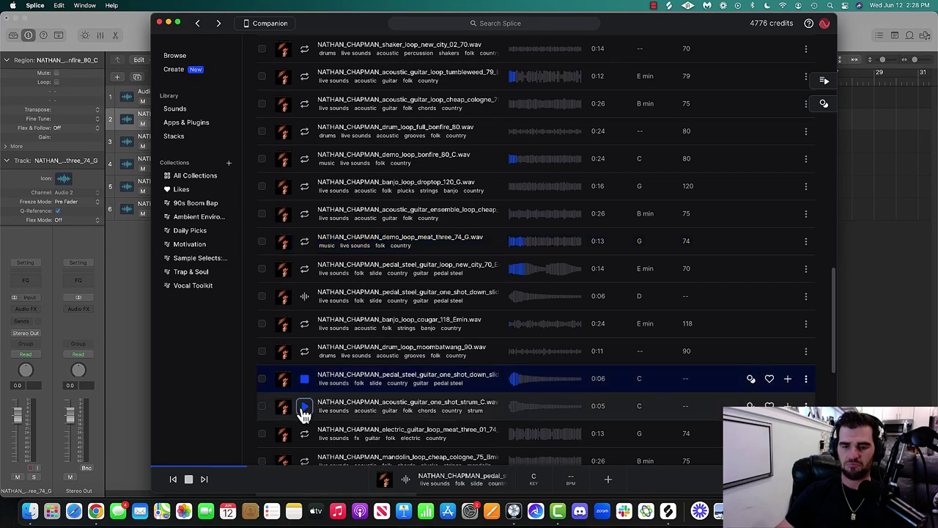
{"action": "left_click", "coordinate": [305, 408]}
{"action": "left_click", "coordinate": [300, 432]}
{"action": "scroll", "coordinate": [315, 330], "scroll_direction": "down", "scroll_amount": 9}
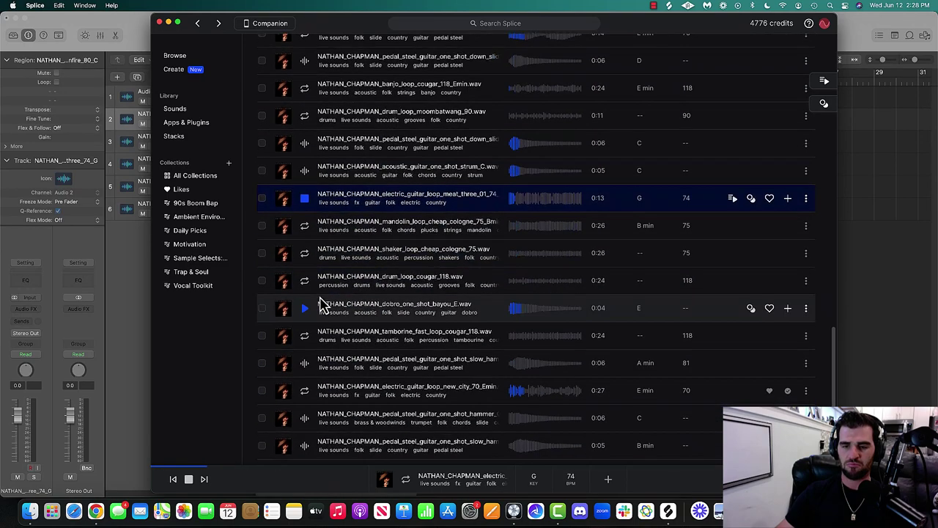
{"action": "left_click", "coordinate": [300, 418]}
{"action": "scroll", "coordinate": [297, 293], "scroll_direction": "down", "scroll_amount": 5}
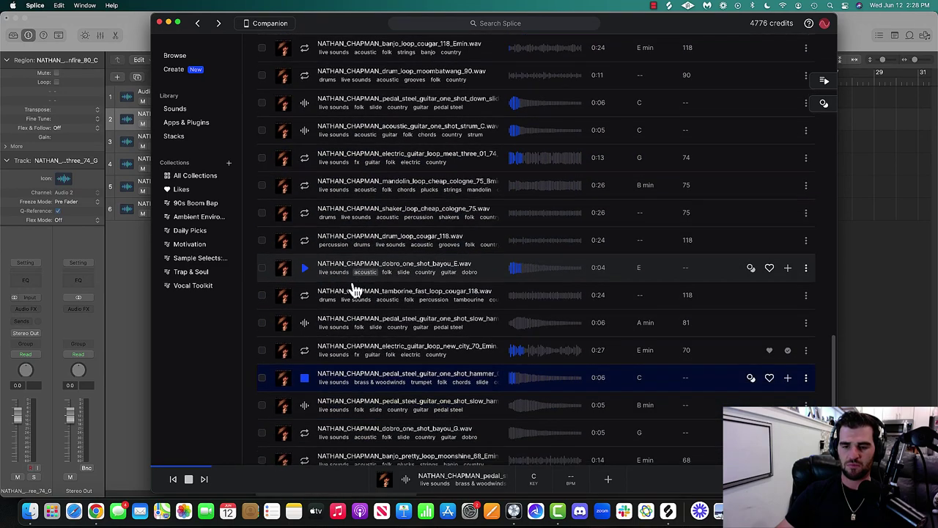
Filter the pack's samples to the key of C and audition demo_loop_bonfire_80_C.
{"action": "scroll", "coordinate": [344, 337], "scroll_direction": "up", "scroll_amount": 15}
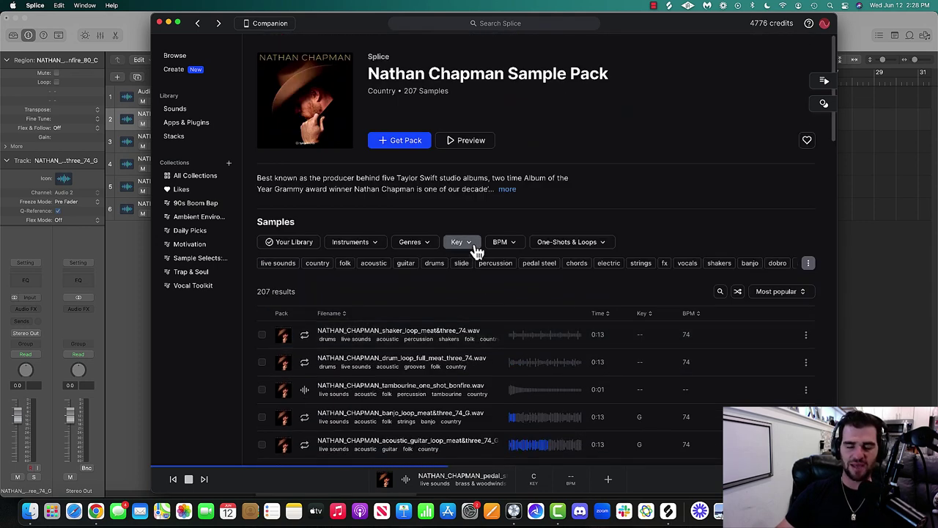
{"action": "left_click", "coordinate": [458, 243]}
{"action": "left_click", "coordinate": [458, 306]}
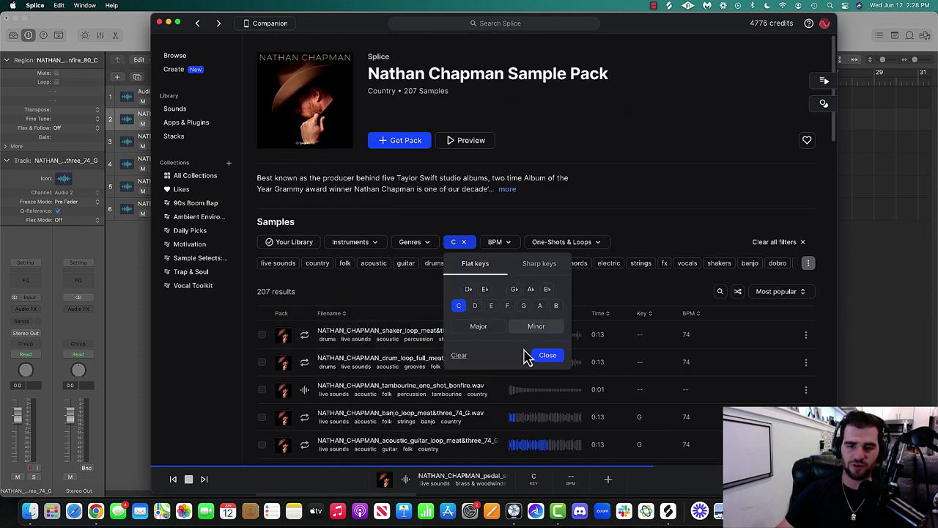
{"action": "left_click", "coordinate": [547, 355]}
{"action": "scroll", "coordinate": [387, 272], "scroll_direction": "down", "scroll_amount": 3}
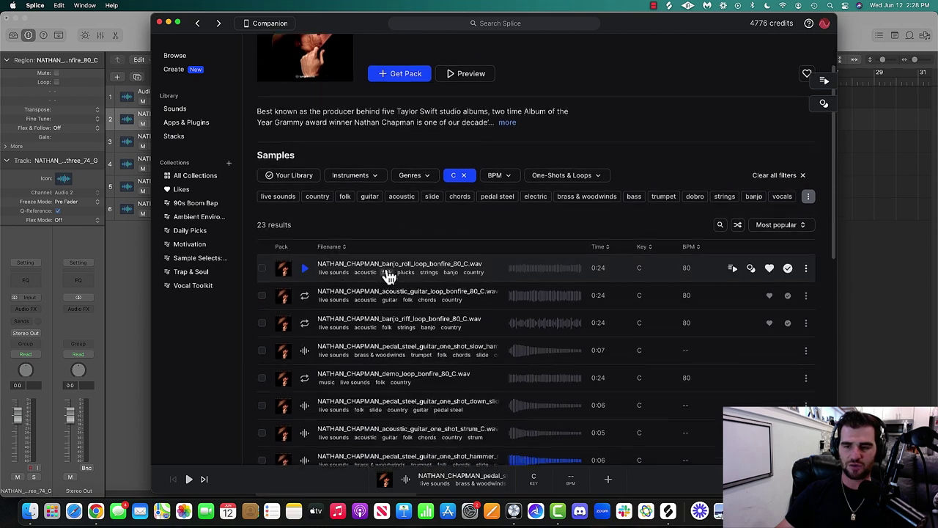
{"action": "left_click", "coordinate": [304, 364]}
{"action": "scroll", "coordinate": [312, 352], "scroll_direction": "down", "scroll_amount": 2}
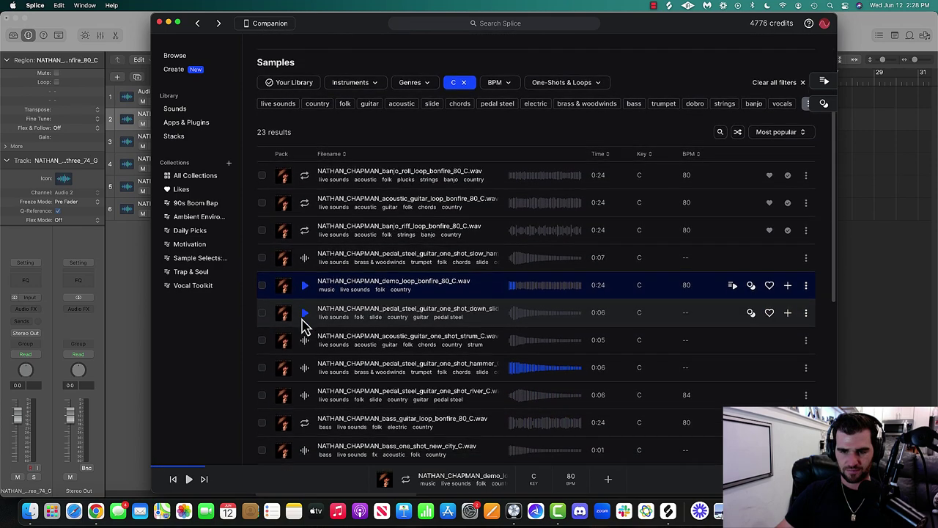
Narrow the samples to the bass tag and place bass_guitar_loop_bonfire_80_C on a new Logic Pro track at bar 1.
{"action": "scroll", "coordinate": [308, 322], "scroll_direction": "up", "scroll_amount": 5}
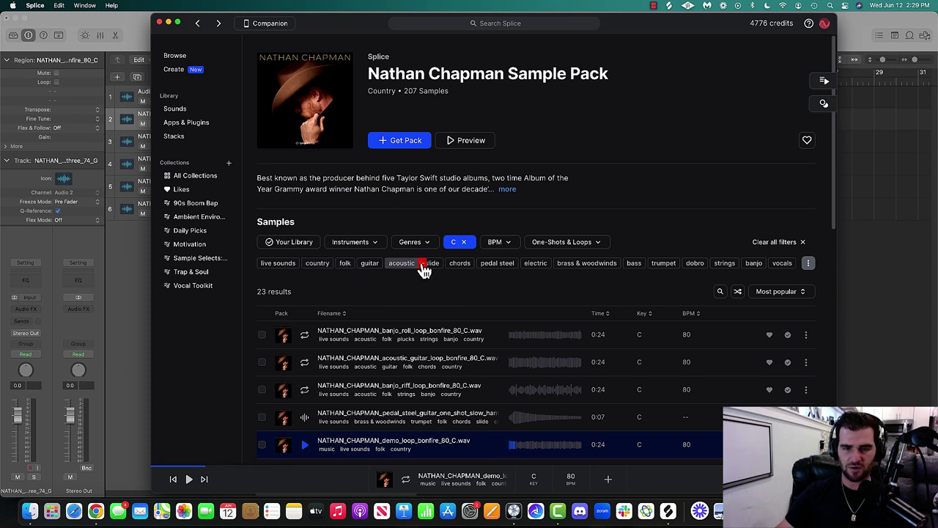
{"action": "left_click", "coordinate": [635, 265]}
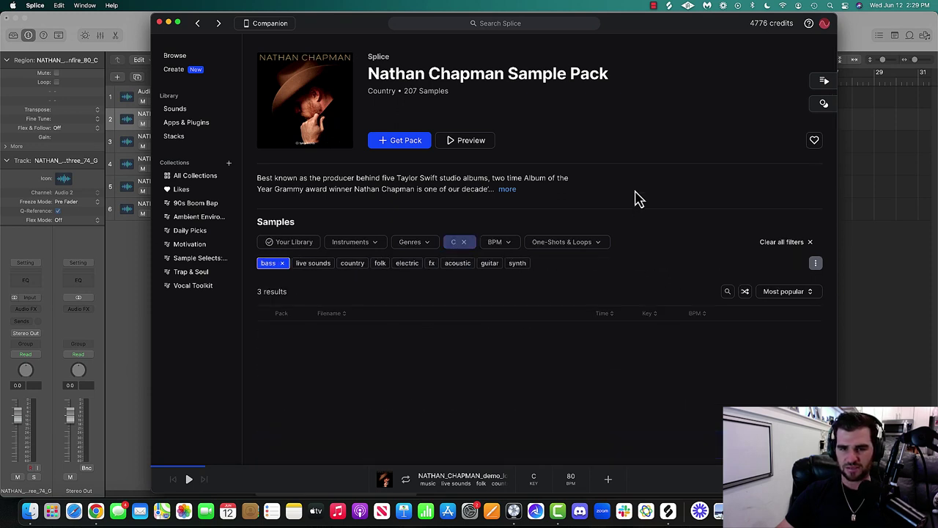
{"action": "left_click", "coordinate": [302, 336]}
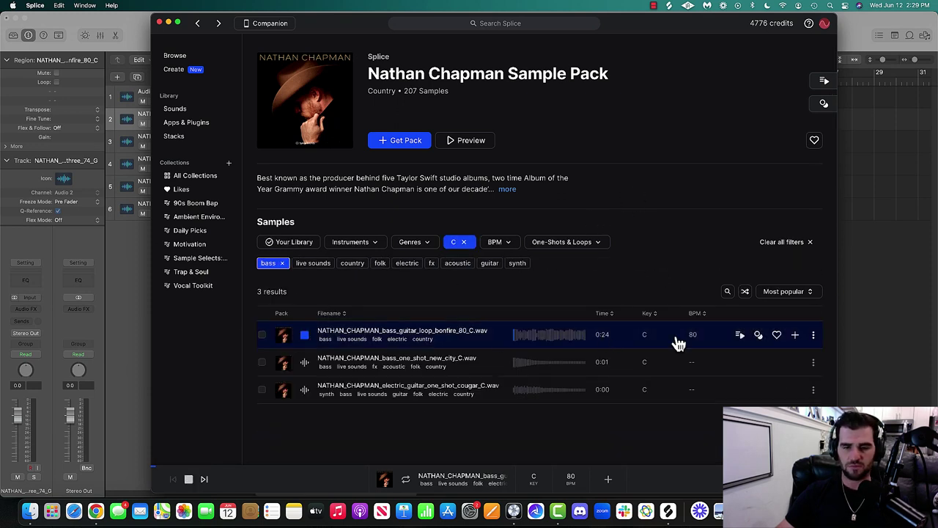
{"action": "left_click_drag", "start_coordinate": [363, 64], "coordinate": [729, 63]}
{"action": "left_click_drag", "start_coordinate": [733, 333], "coordinate": [257, 265]}
In Logic Pro, delete the two meat_three_74_G tracks holding the acoustic guitar and bass loops.
{"action": "left_click", "coordinate": [306, 287]}
{"action": "left_click", "coordinate": [203, 113]}
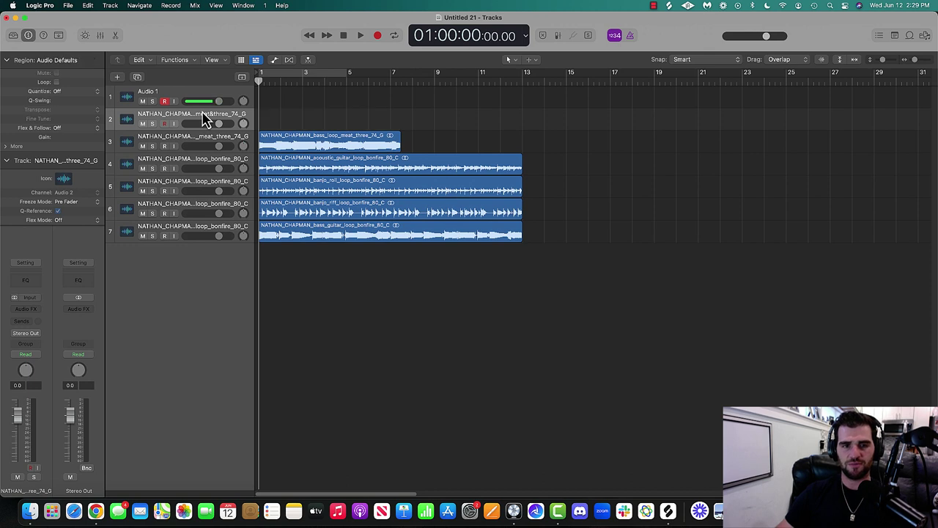
{"action": "key", "text": "super+BackSpace"}
{"action": "key", "text": "super+BackSpace"}
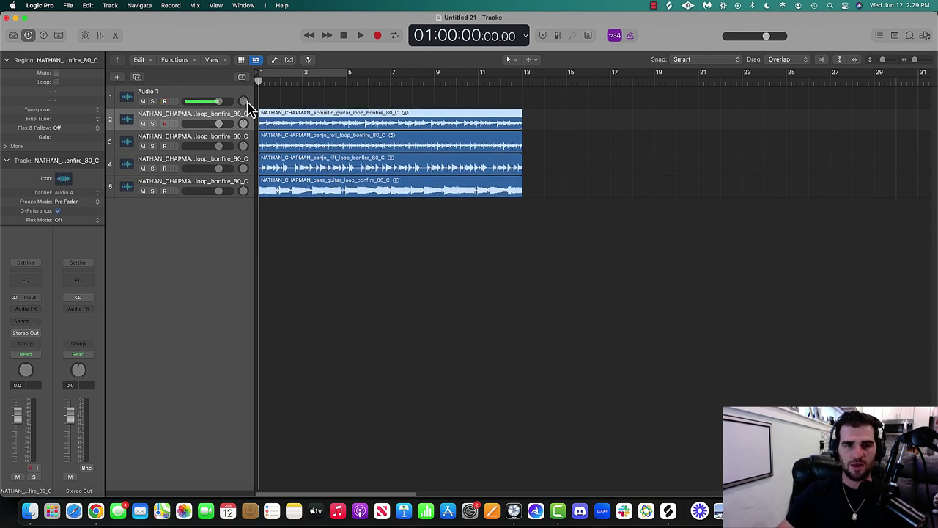
Switch the transport display to Beats & Project and set the project tempo to 80 BPM.
{"action": "left_click", "coordinate": [527, 35]}
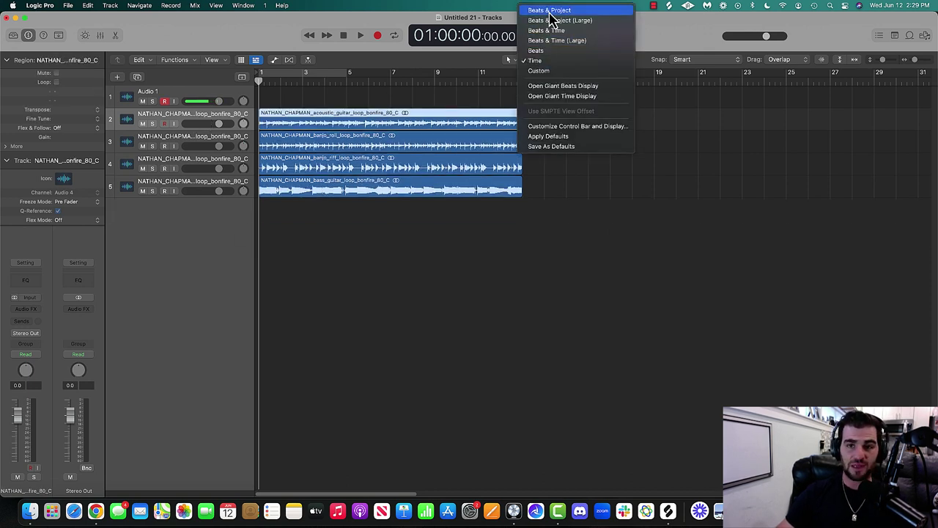
{"action": "left_click", "coordinate": [550, 21]}
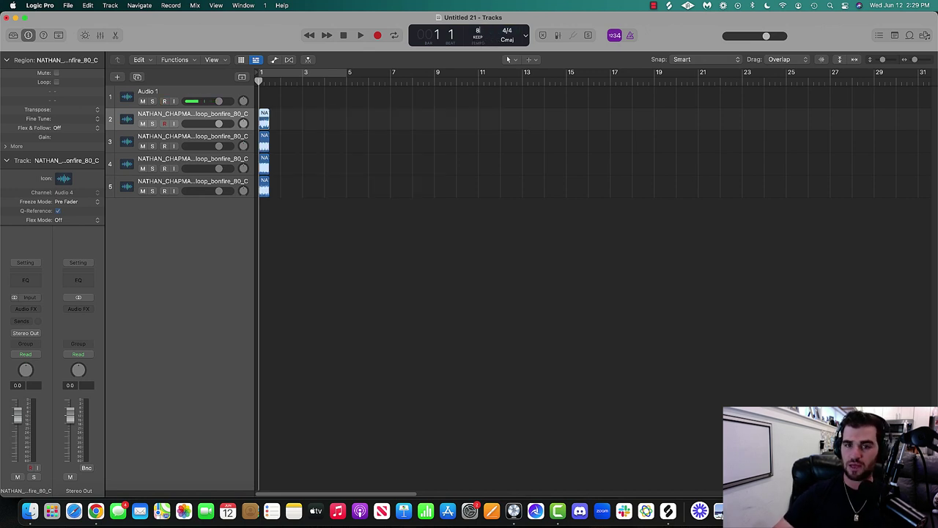
{"action": "key", "text": "Return"}
Turn on cycle mode, extend the cycle range to bars 1 through 9, and start playback.
{"action": "left_click", "coordinate": [326, 75]}
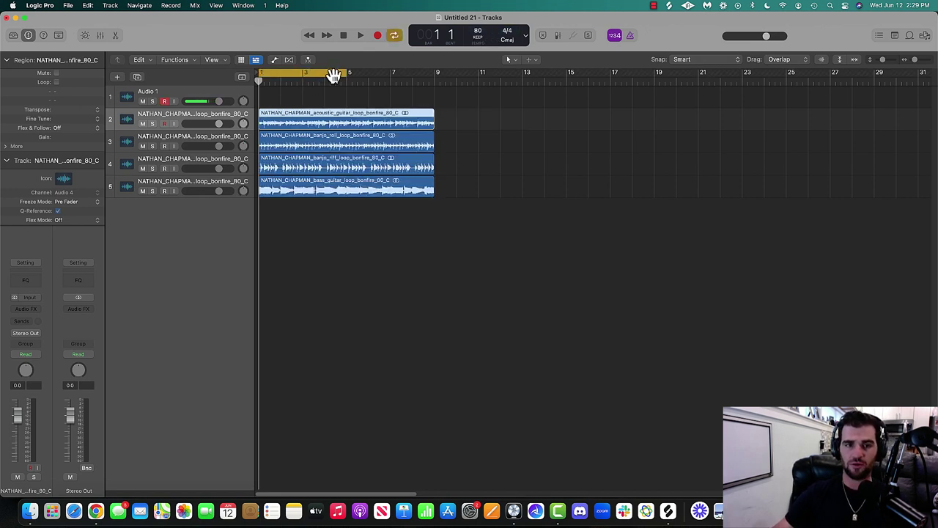
{"action": "left_click_drag", "start_coordinate": [343, 74], "coordinate": [434, 74]}
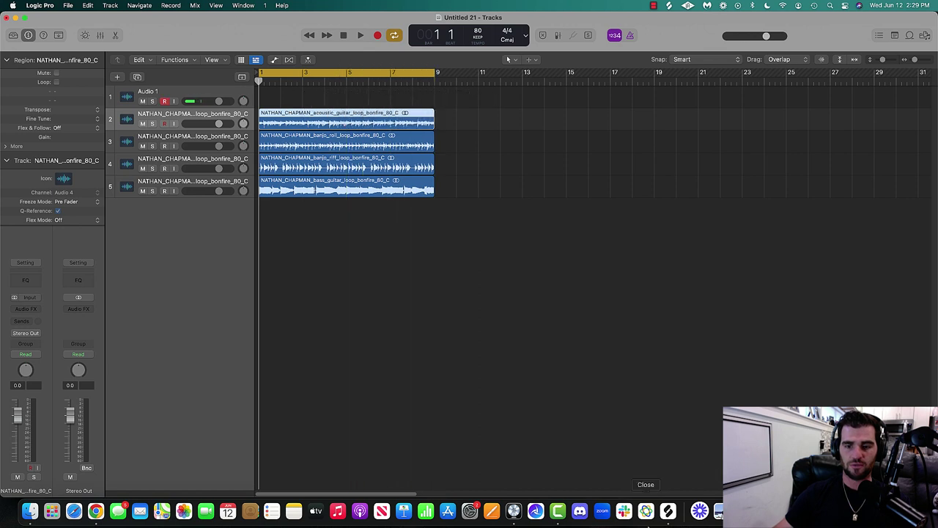
{"action": "left_click", "coordinate": [668, 511]}
{"action": "left_click", "coordinate": [391, 335]}
{"action": "key", "text": "space"}
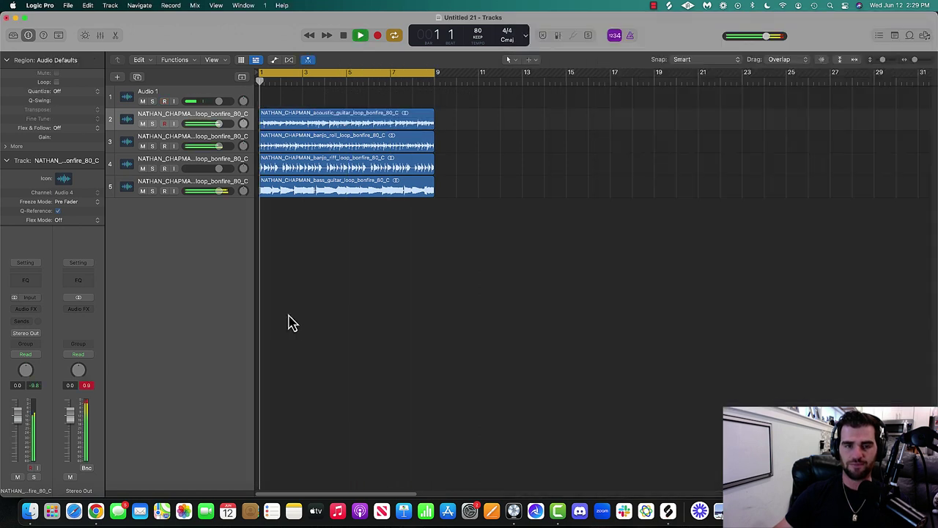
Listen to the bass guitar track in solo, and mute the banjo roll and banjo riff tracks.
{"action": "left_click", "coordinate": [152, 192]}
{"action": "left_click", "coordinate": [142, 169]}
{"action": "left_click", "coordinate": [143, 142]}
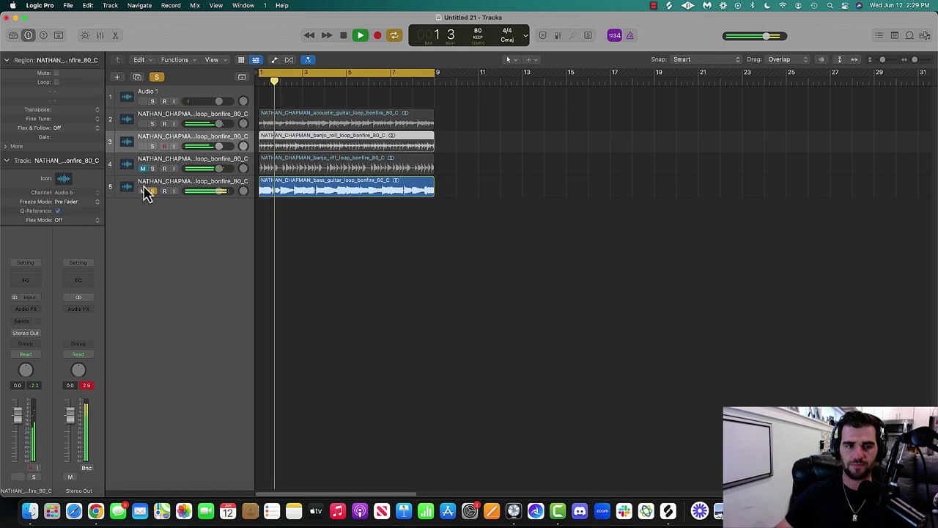
{"action": "left_click", "coordinate": [152, 192]}
{"action": "left_click", "coordinate": [142, 146]}
Lower the acoustic guitar track's volume and move the Audio 1 track below the loop tracks.
{"action": "left_click", "coordinate": [210, 125]}
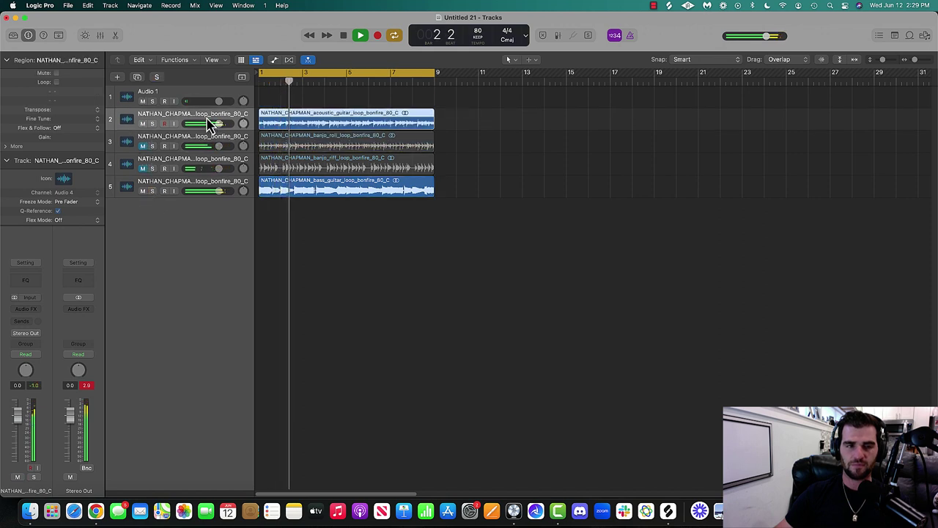
{"action": "left_click_drag", "start_coordinate": [217, 123], "coordinate": [176, 205]}
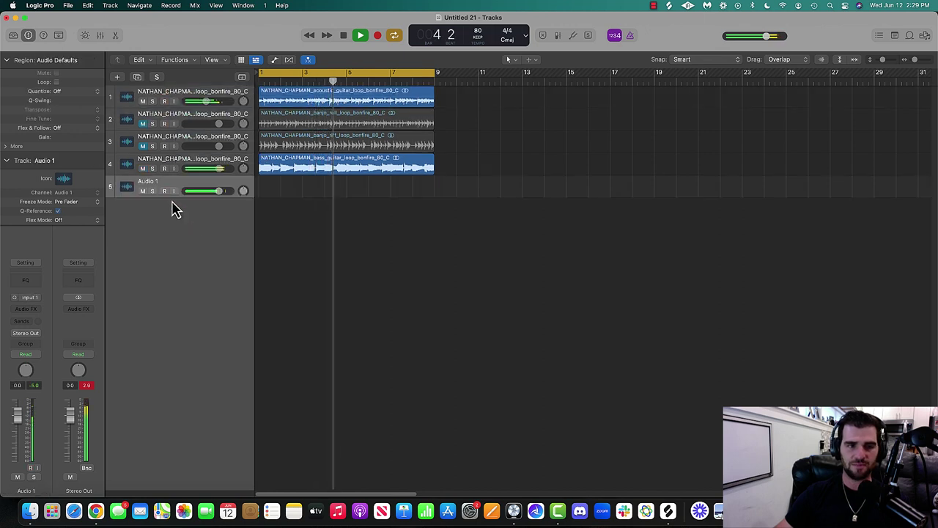
Load the Rapid Fire Rec Stack 2.0 channel strip setting on the Audio 1 track, and stop playback.
{"action": "left_click", "coordinate": [8, 60]}
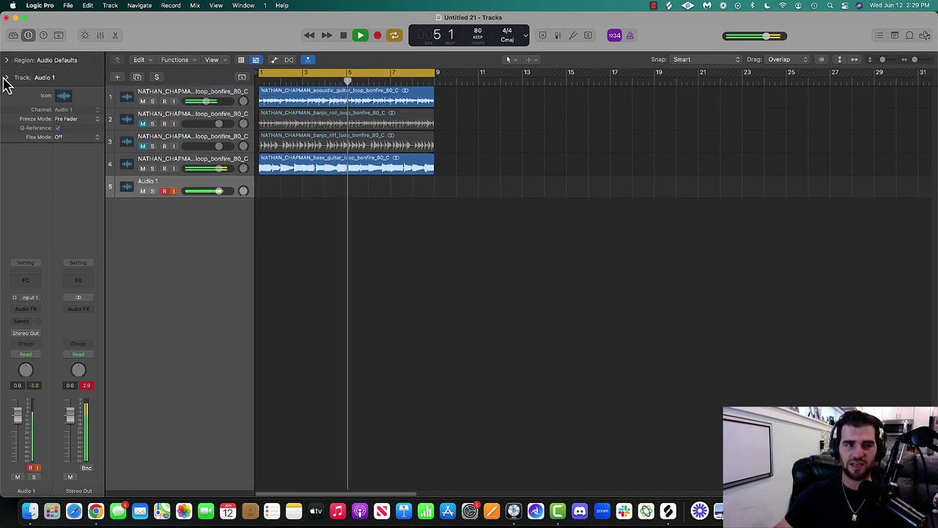
{"action": "left_click", "coordinate": [7, 77]}
{"action": "left_click", "coordinate": [36, 263]}
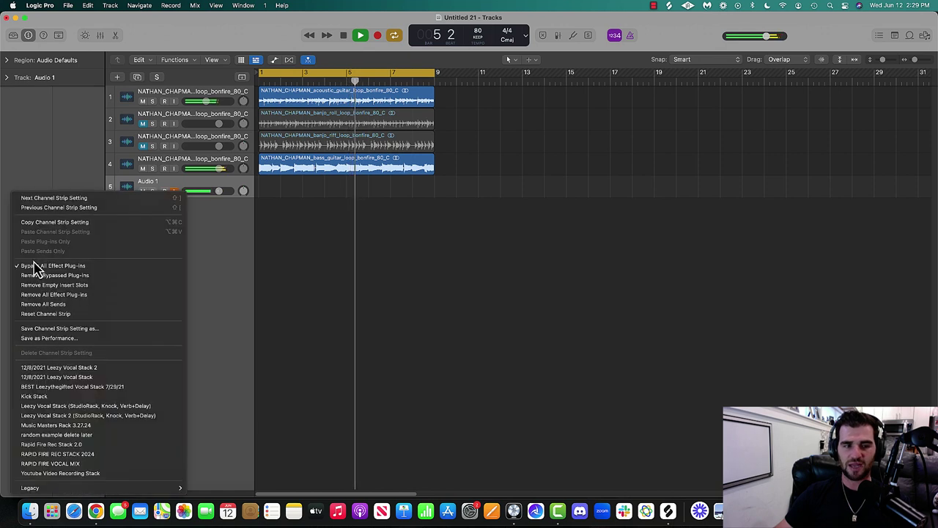
{"action": "left_click", "coordinate": [93, 446]}
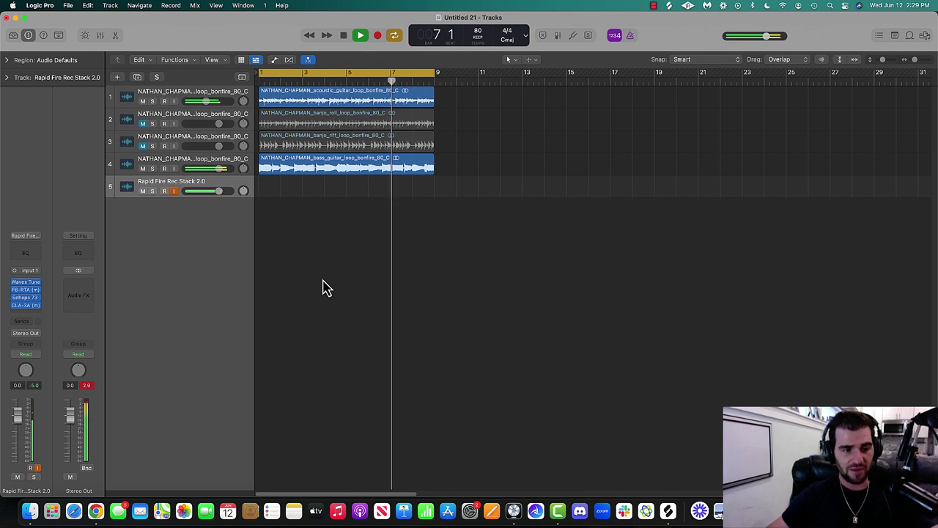
{"action": "key", "text": "space"}
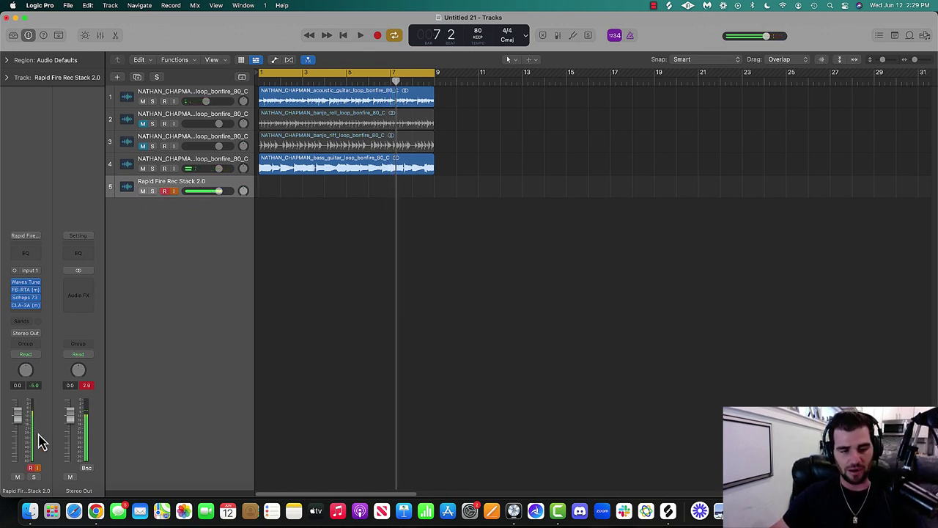
Set Waves Tune Real-Time on the vocal track to C Major with speed and note transition at 0.1 ms.
{"action": "left_click", "coordinate": [22, 283]}
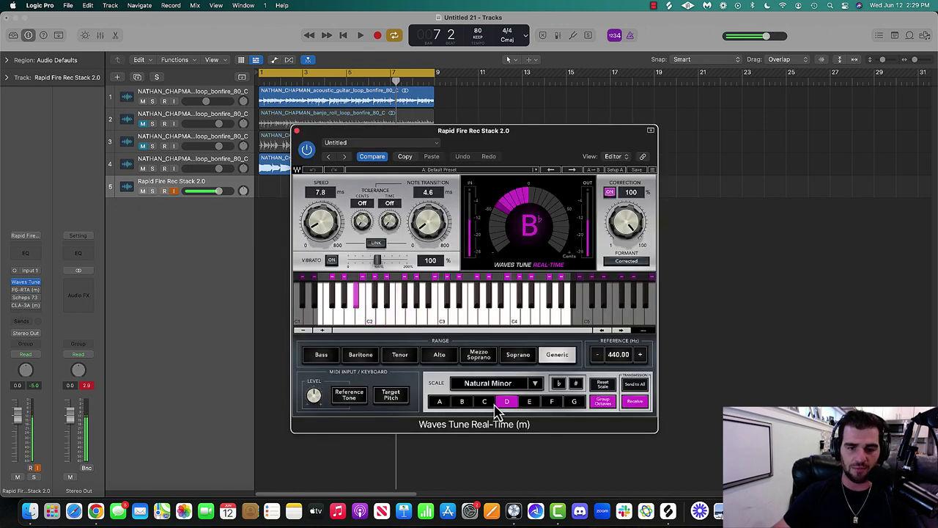
{"action": "left_click", "coordinate": [485, 402]}
{"action": "left_click", "coordinate": [536, 382]}
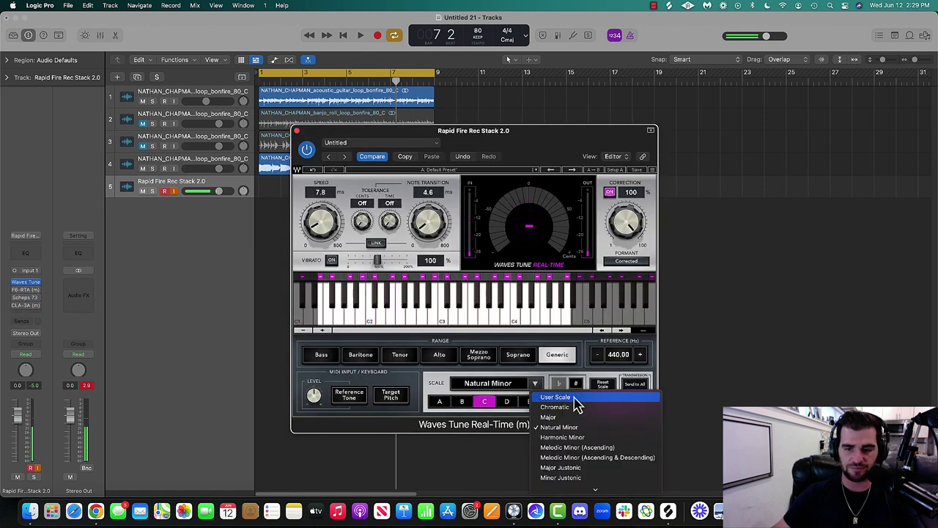
{"action": "left_click", "coordinate": [582, 418]}
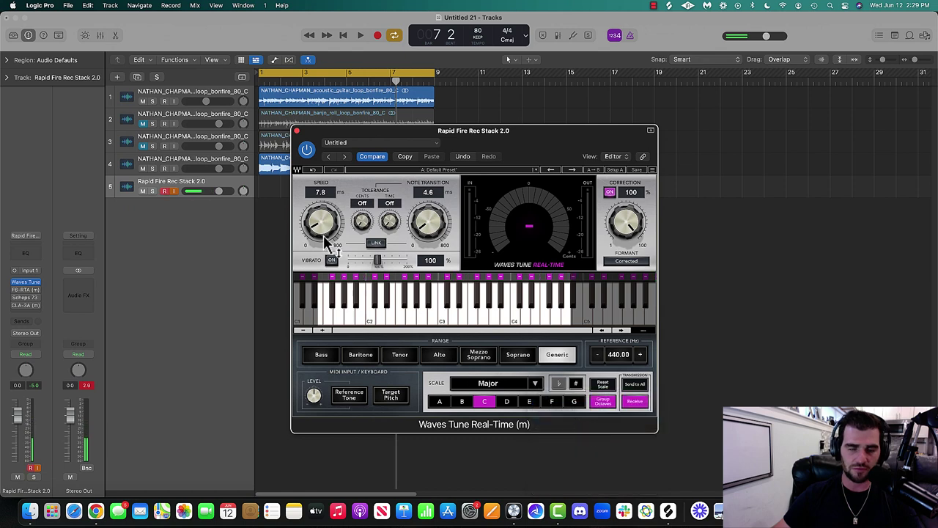
{"action": "left_click_drag", "start_coordinate": [324, 237], "coordinate": [325, 256]}
{"action": "left_click_drag", "start_coordinate": [425, 245], "coordinate": [424, 261]}
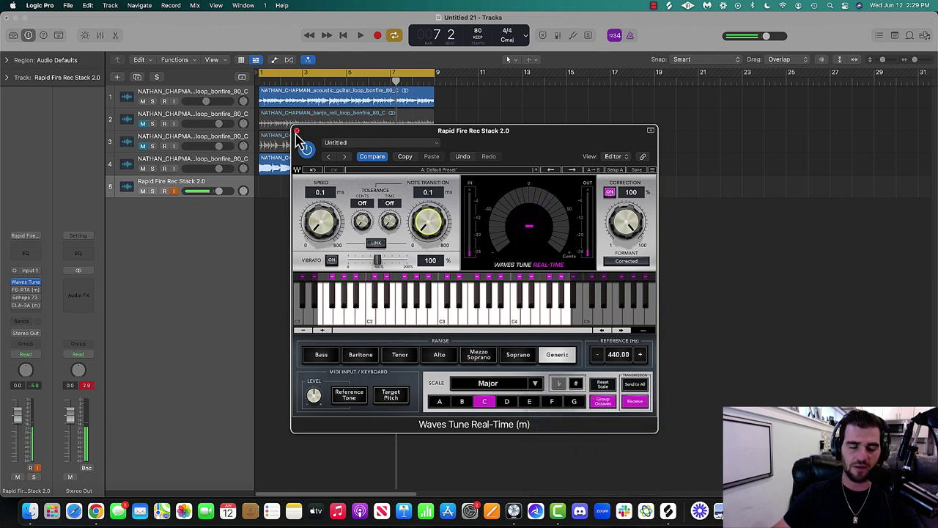
{"action": "left_click", "coordinate": [296, 130]}
Switch on the F6-RTA and Scheps 73 plug-ins on the vocal track.
{"action": "left_click", "coordinate": [26, 290]}
{"action": "left_click", "coordinate": [306, 149]}
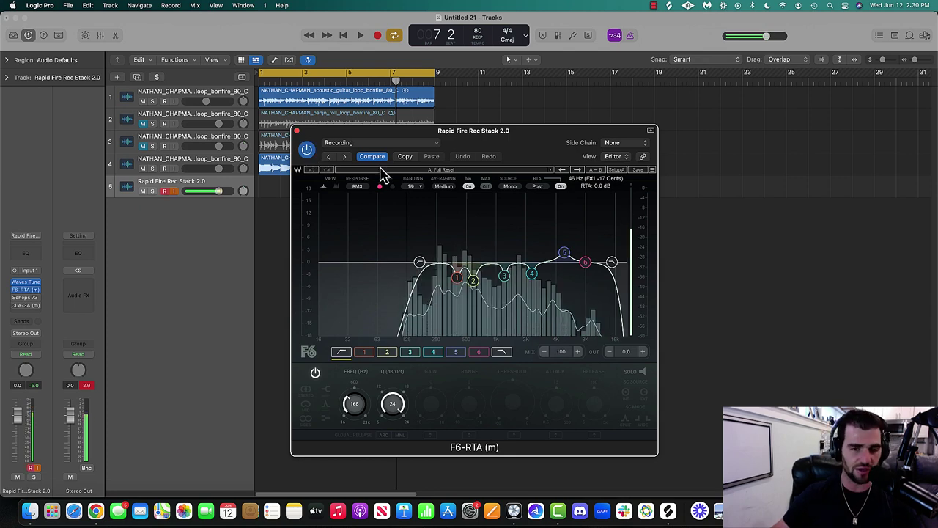
{"action": "left_click", "coordinate": [297, 131]}
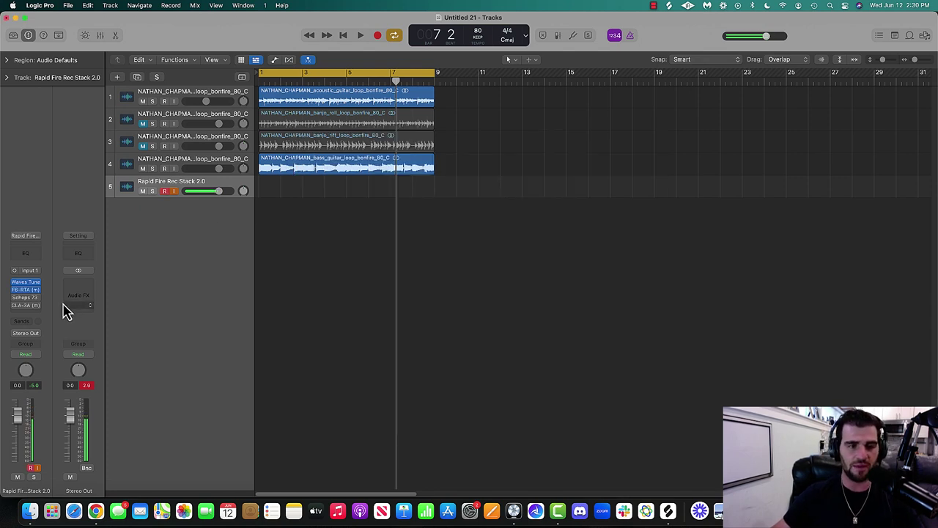
{"action": "left_click", "coordinate": [25, 297]}
{"action": "left_click", "coordinate": [307, 150]}
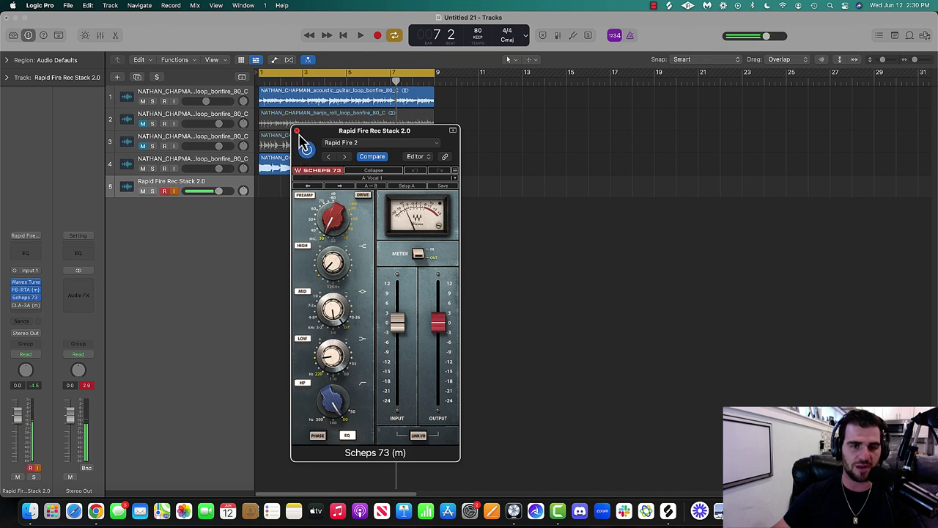
{"action": "left_click", "coordinate": [297, 131]}
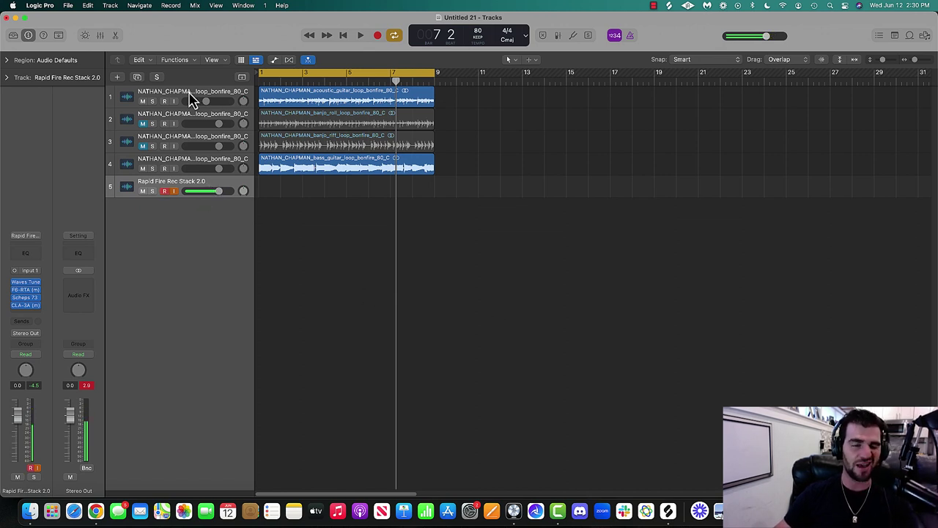
Move the acoustic guitar track below the two banjo tracks.
{"action": "left_click_drag", "start_coordinate": [177, 106], "coordinate": [169, 156]}
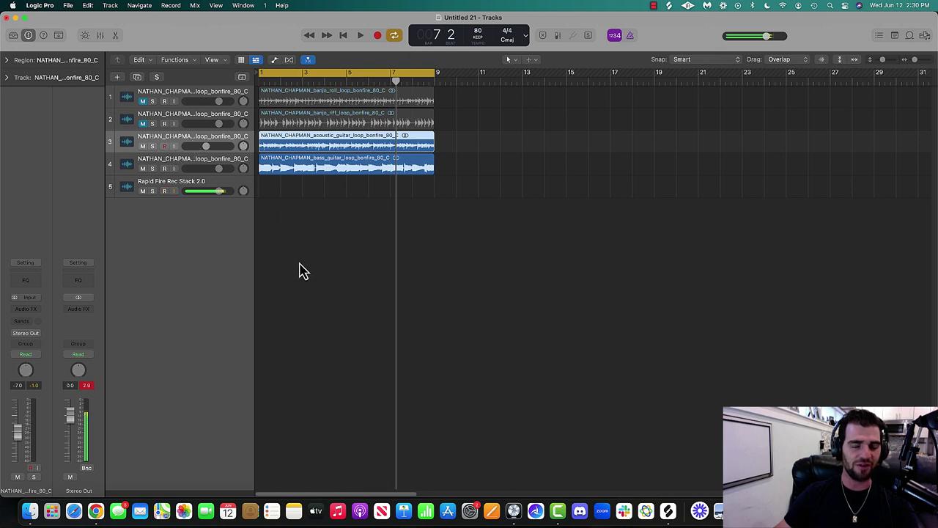
{"action": "left_click", "coordinate": [277, 186]}
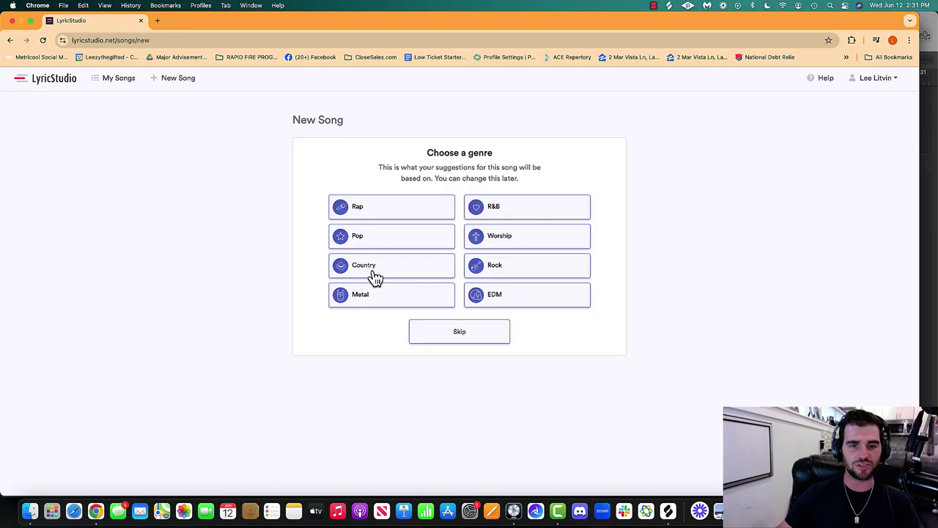
Create a new song in LyricStudio with the Country genre and the topics Hope and Memory.
{"action": "left_click", "coordinate": [373, 274]}
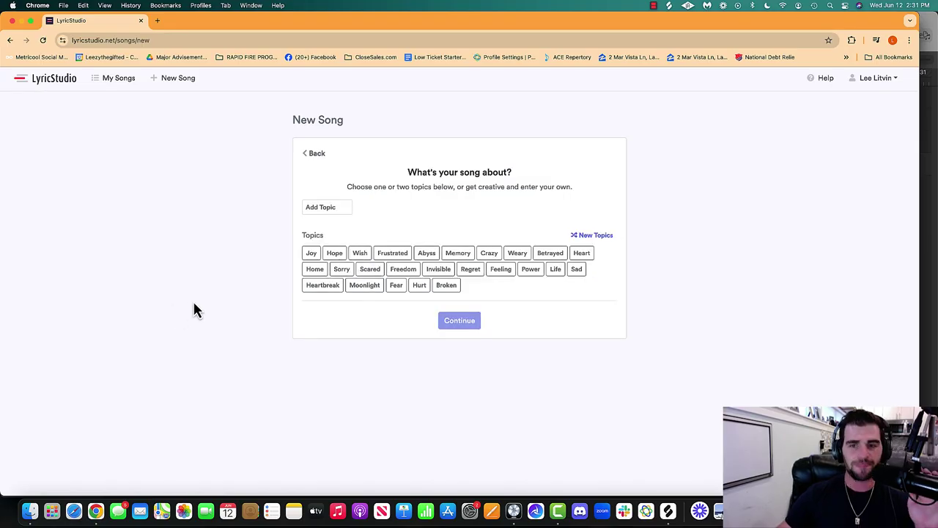
{"action": "left_click", "coordinate": [335, 254]}
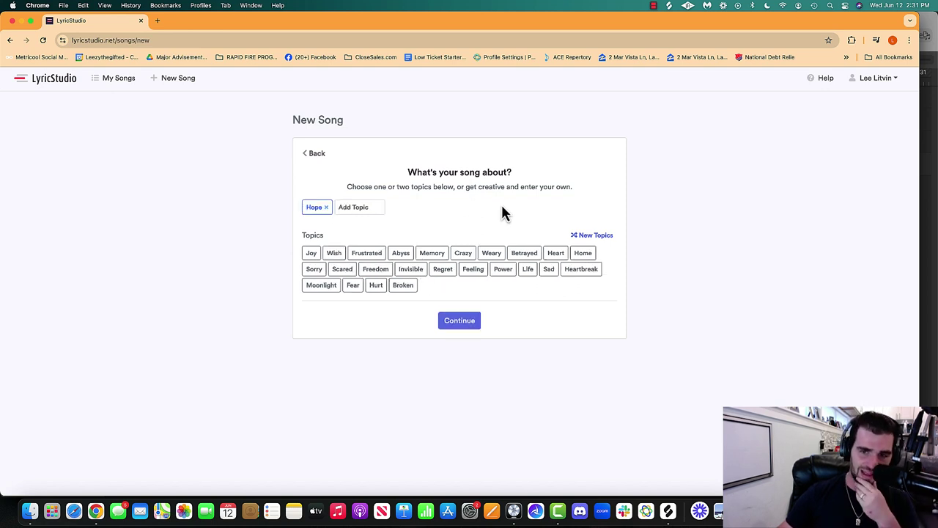
{"action": "left_click", "coordinate": [432, 253]}
{"action": "left_click", "coordinate": [455, 323]}
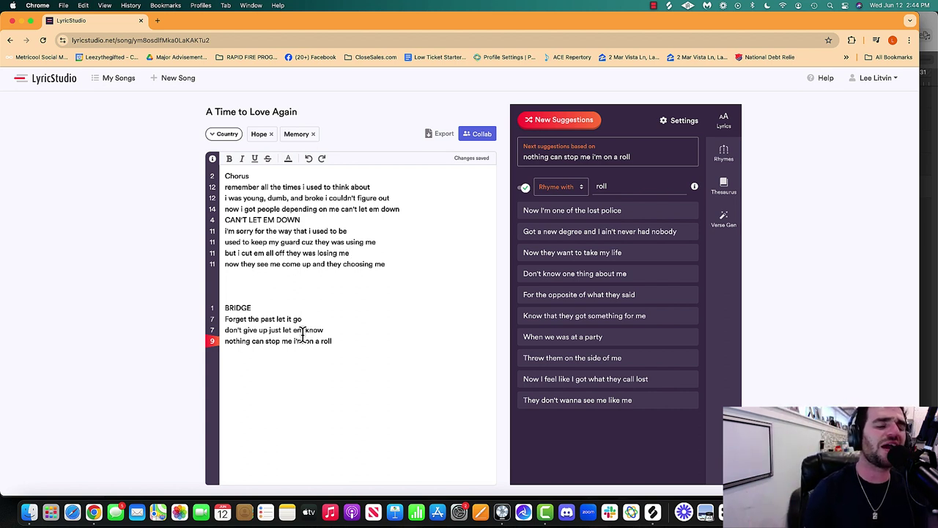
Check the running vocal recording in Logic Pro, and return to the lyrics in LyricStudio.
{"action": "key", "text": "ctrl+Up"}
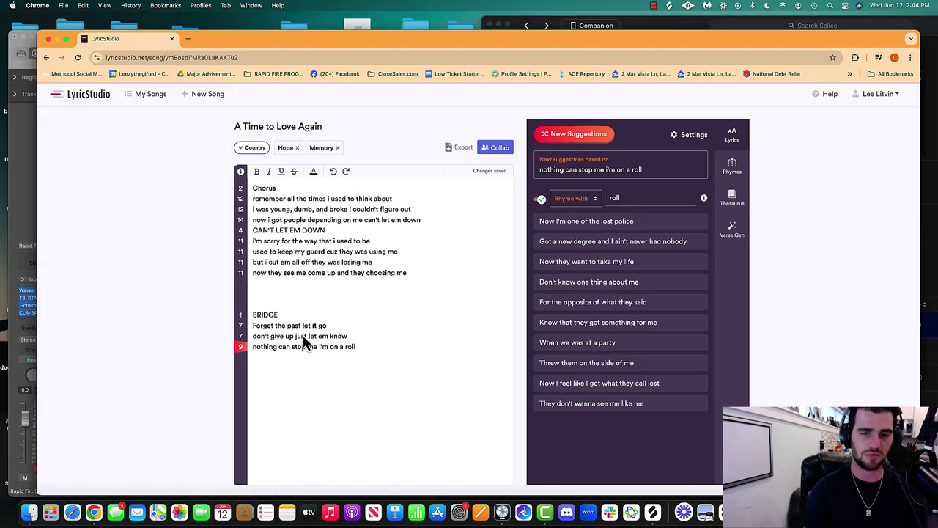
{"action": "key", "text": "ctrl+Up"}
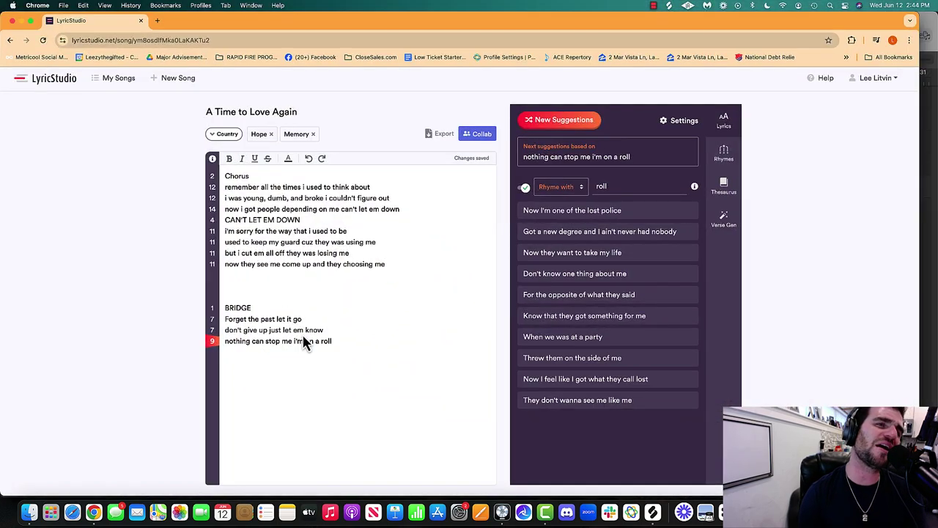
{"action": "key", "text": "ctrl+Up"}
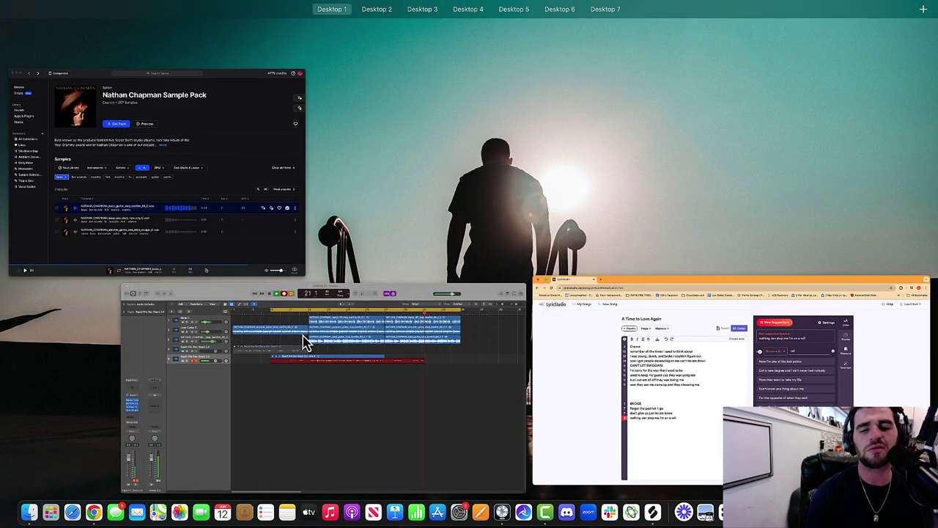
{"action": "key", "text": "ctrl+Up"}
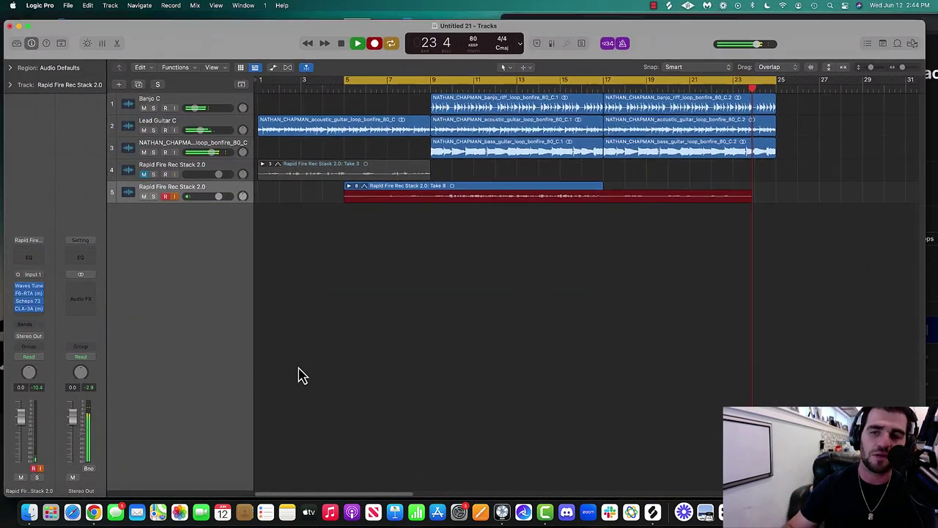
{"action": "key", "text": "ctrl+Up"}
{"action": "left_click", "coordinate": [795, 392]}
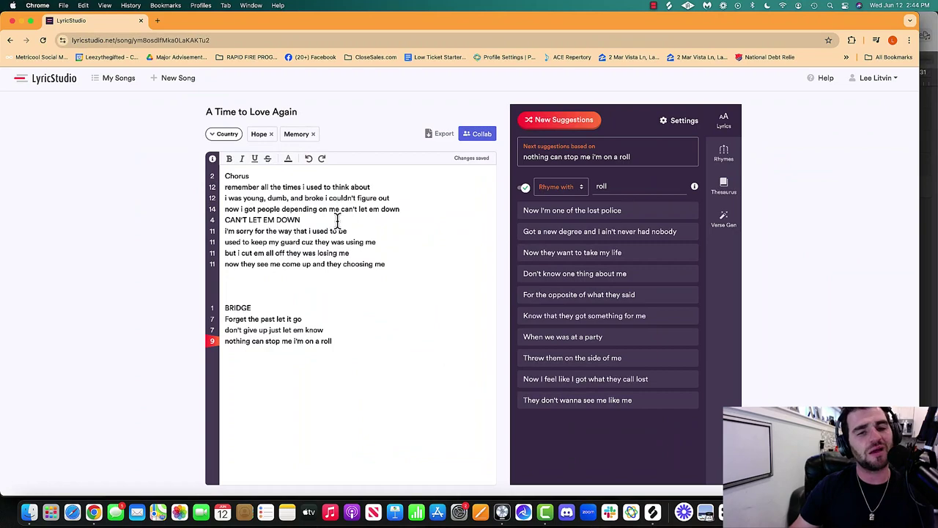
Switch to Logic Pro, limit the cycle range to bars 9 through 25, and select the lower Rapid Fire vocal track.
{"action": "key", "text": "ctrl+Up"}
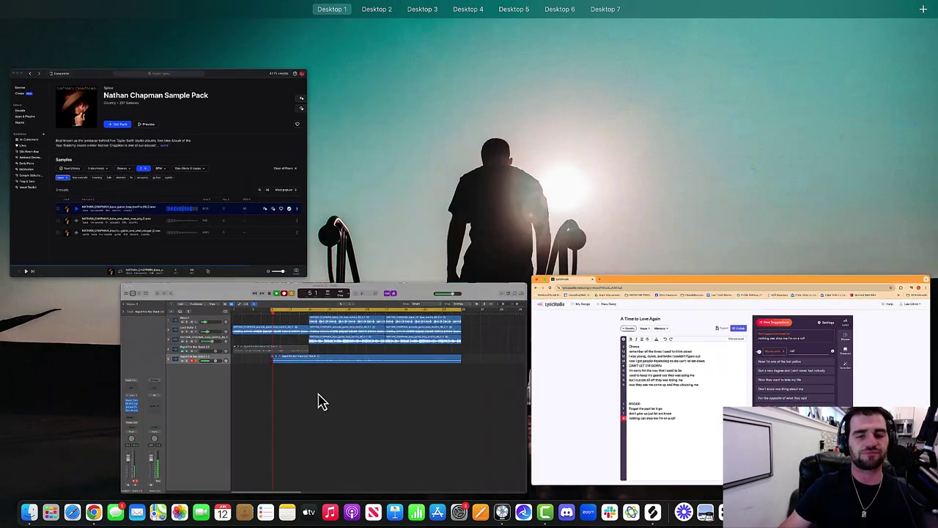
{"action": "left_click", "coordinate": [318, 401]}
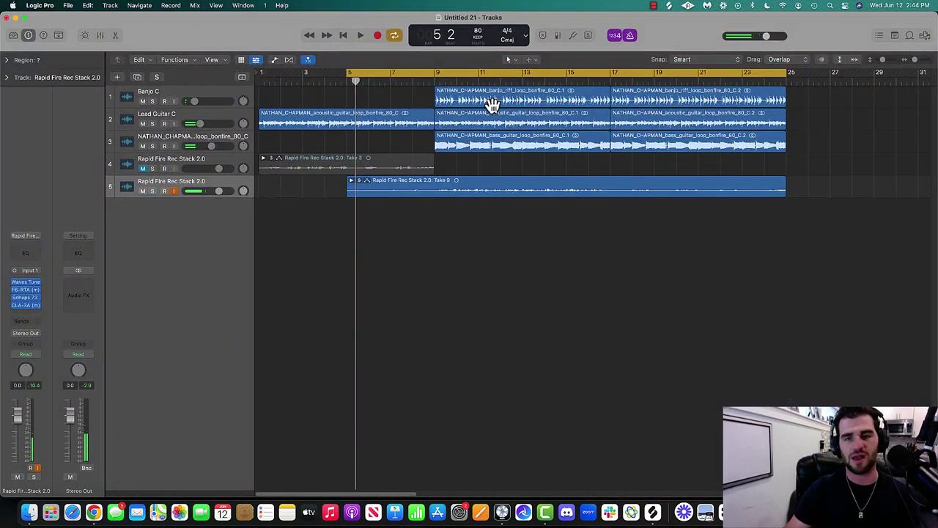
{"action": "left_click", "coordinate": [445, 81]}
{"action": "left_click_drag", "start_coordinate": [437, 78], "coordinate": [790, 79]}
{"action": "left_click", "coordinate": [212, 183]}
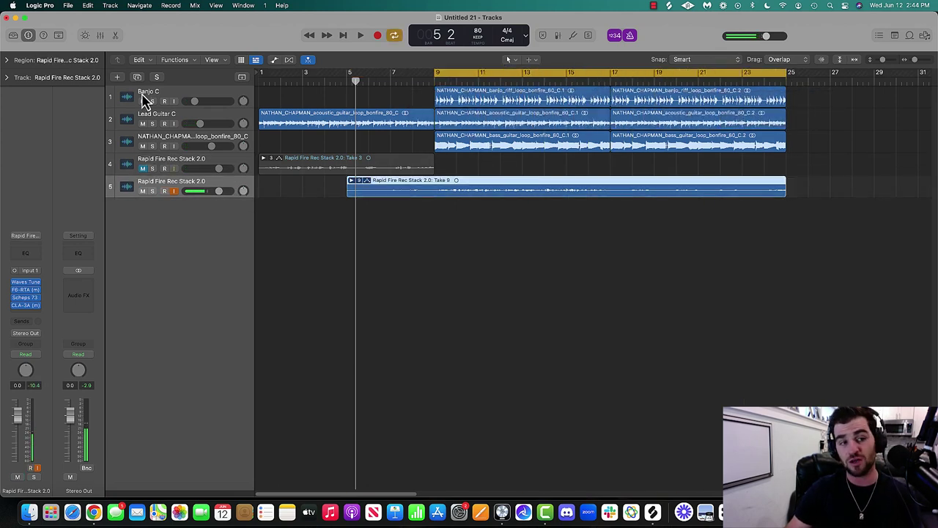
Create one software instrument track that uses Ultrabeat with output 1 + 2.
{"action": "left_click", "coordinate": [118, 77]}
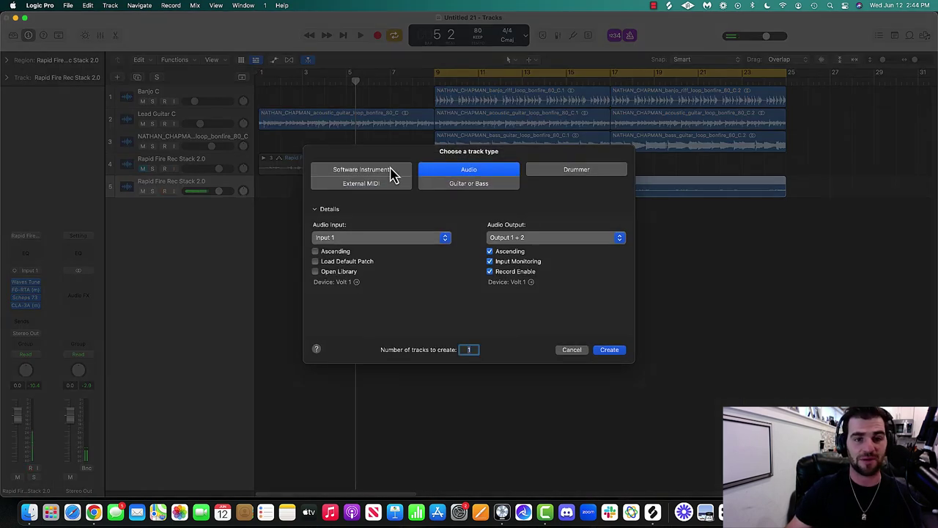
{"action": "left_click", "coordinate": [370, 176]}
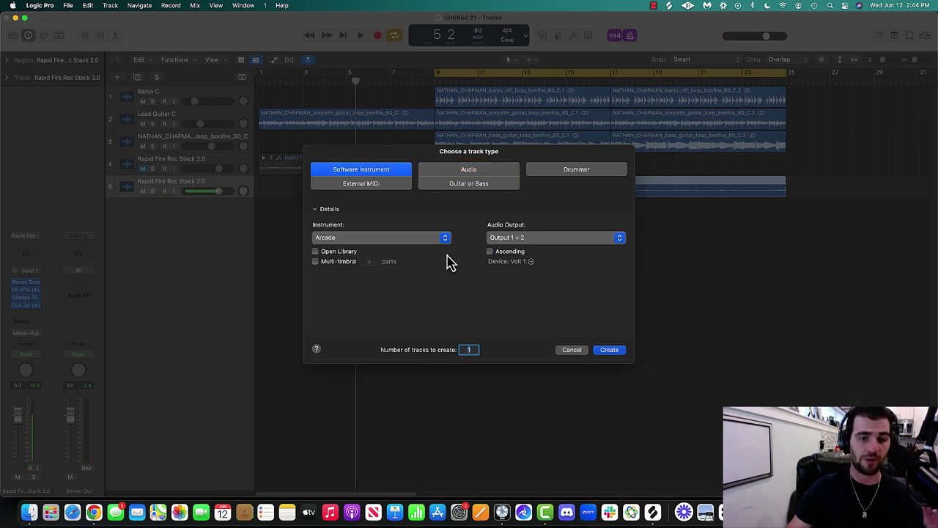
{"action": "left_click", "coordinate": [419, 237]}
{"action": "mouse_move", "coordinate": [398, 479]}
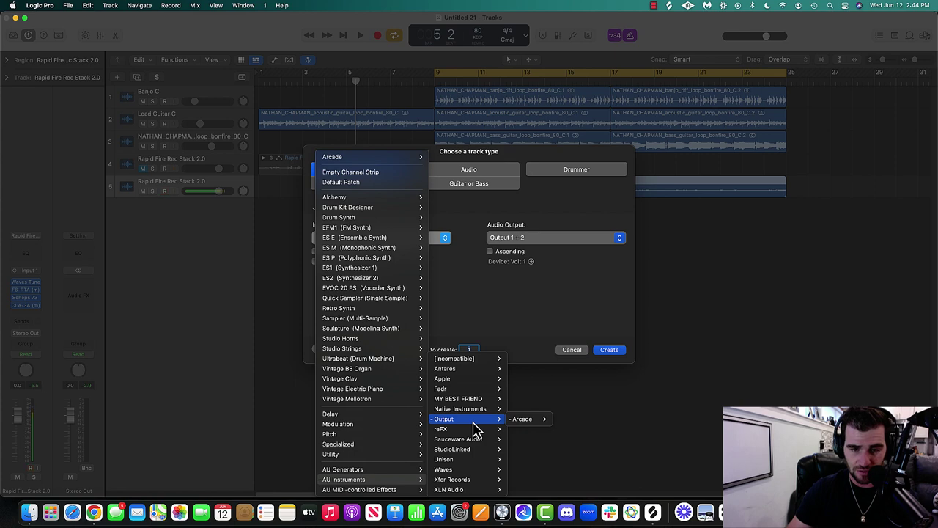
{"action": "left_click", "coordinate": [582, 353]}
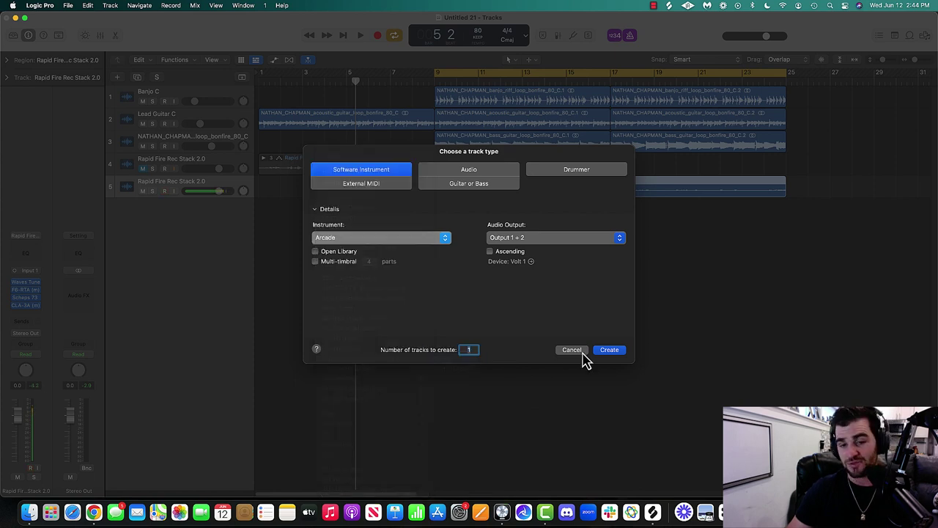
{"action": "left_click", "coordinate": [612, 351]}
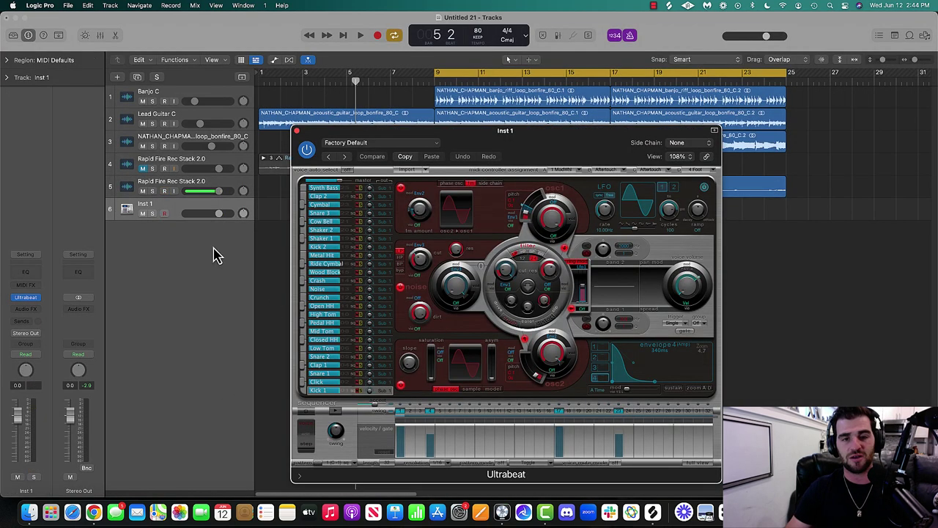
Load the Murda Beatz drum preset in Ultrabeat, and close the plug-in window.
{"action": "left_click", "coordinate": [379, 142]}
{"action": "scroll", "coordinate": [424, 238], "scroll_direction": "down", "scroll_amount": 5}
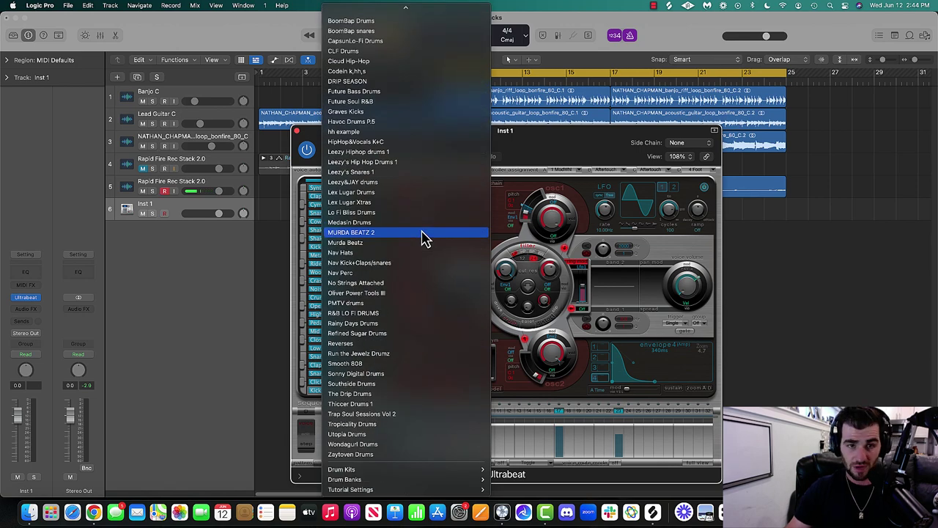
{"action": "scroll", "coordinate": [377, 100], "scroll_direction": "up", "scroll_amount": 3}
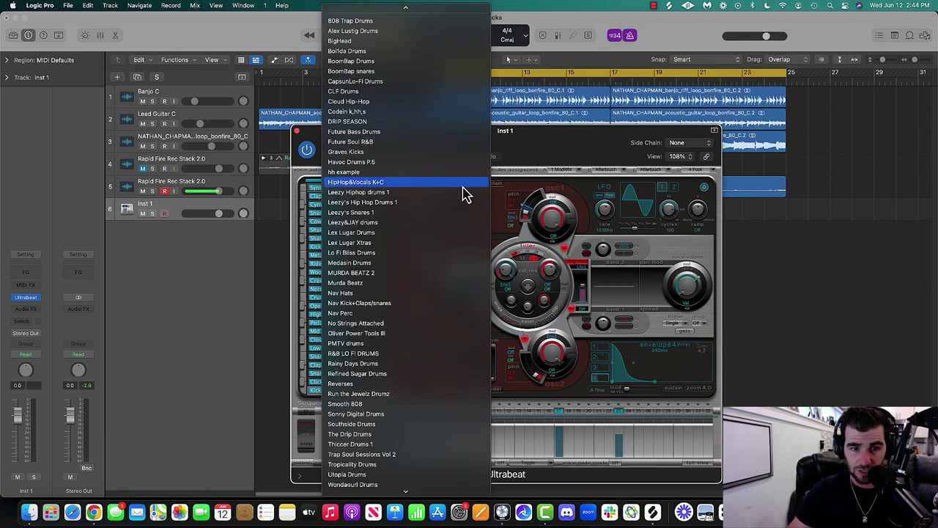
{"action": "left_click", "coordinate": [422, 285]}
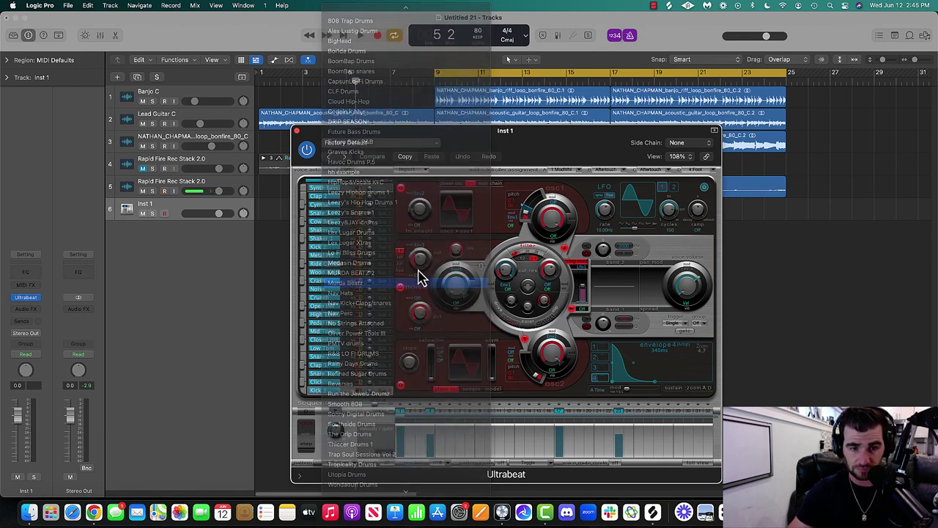
{"action": "left_click_drag", "start_coordinate": [555, 149], "coordinate": [520, 107]}
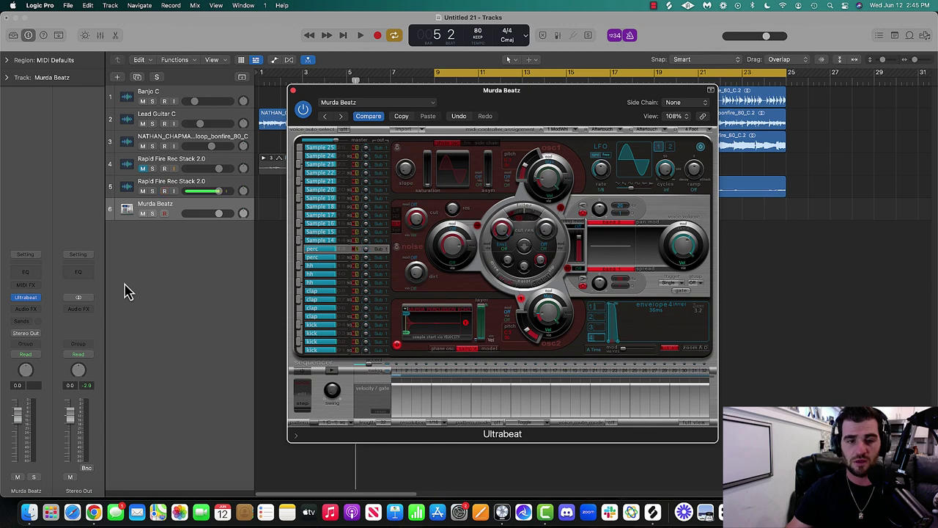
{"action": "left_click", "coordinate": [292, 91]}
Lower the Murda Beatz track's volume to -17.4 dB, and open Musical Typing to try out its sounds.
{"action": "left_click_drag", "start_coordinate": [219, 213], "coordinate": [192, 208]}
{"action": "key", "text": "super+k"}
{"action": "key", "text": "a"}
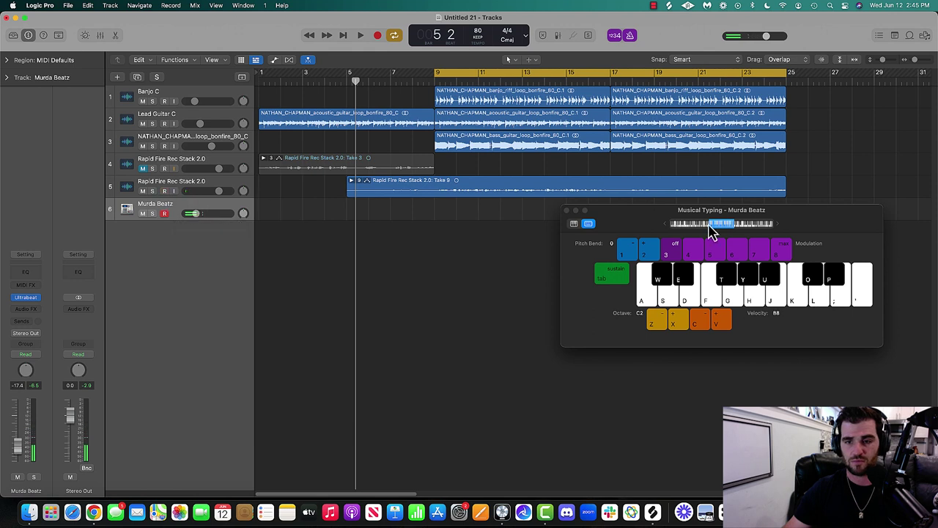
Try out the Murda Beatz sounds at octave C1, and open Note Repeat with the rate at 1/16 Note.
{"action": "key", "text": "a"}
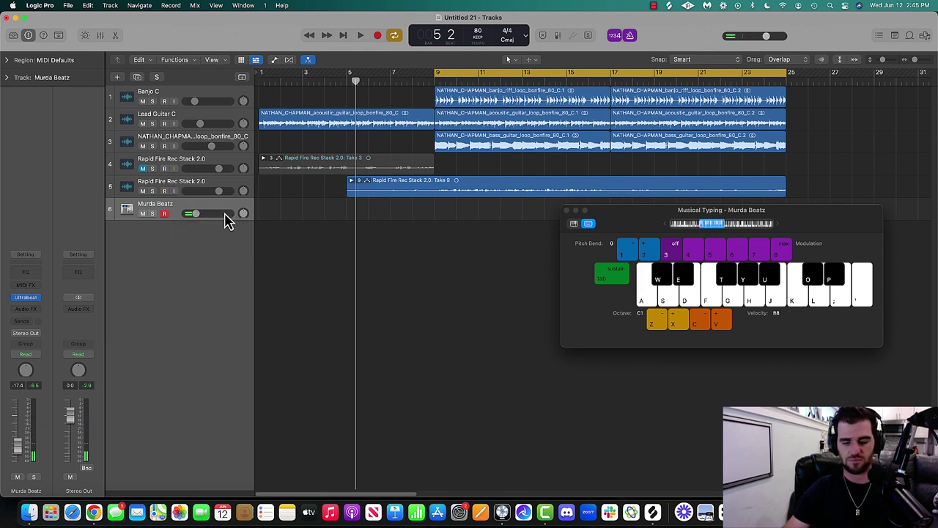
{"action": "key", "text": "u"}
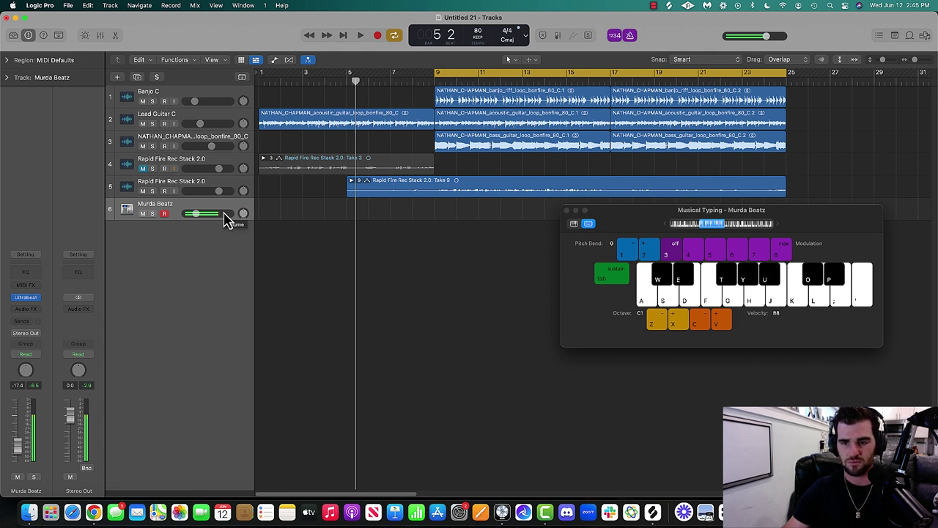
{"action": "key", "text": "ctrl+n"}
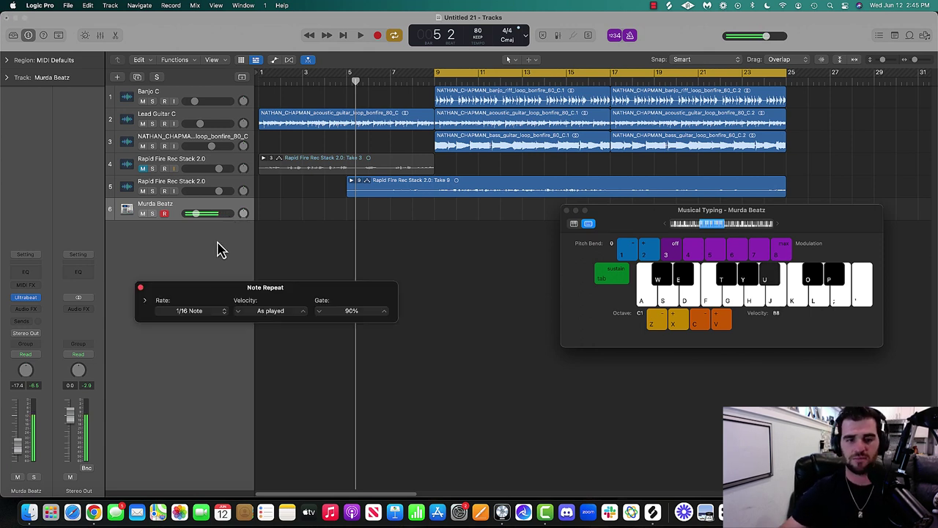
Record one drum sound as continuous 1/16-note repeats on the Murda Beatz track from bar 9 to about bar 13.
{"action": "key", "text": "r"}
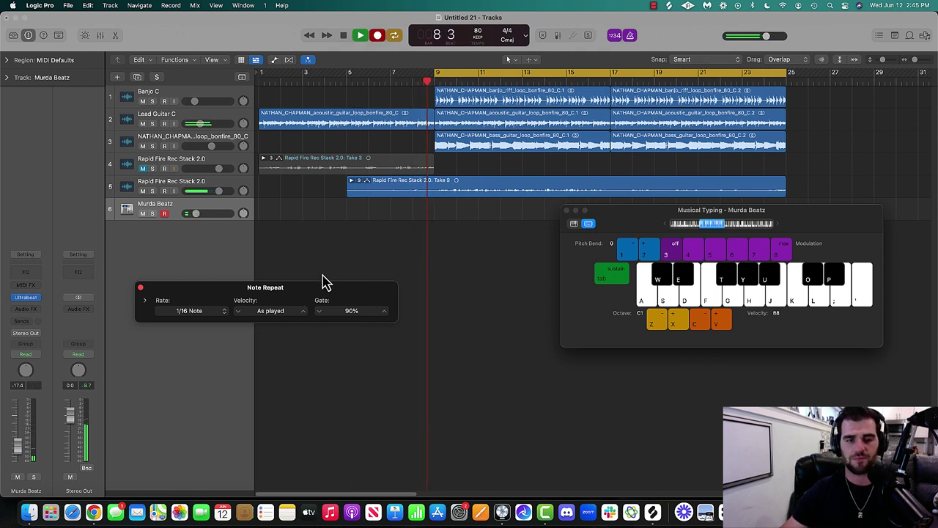
{"action": "key", "text": "u"}
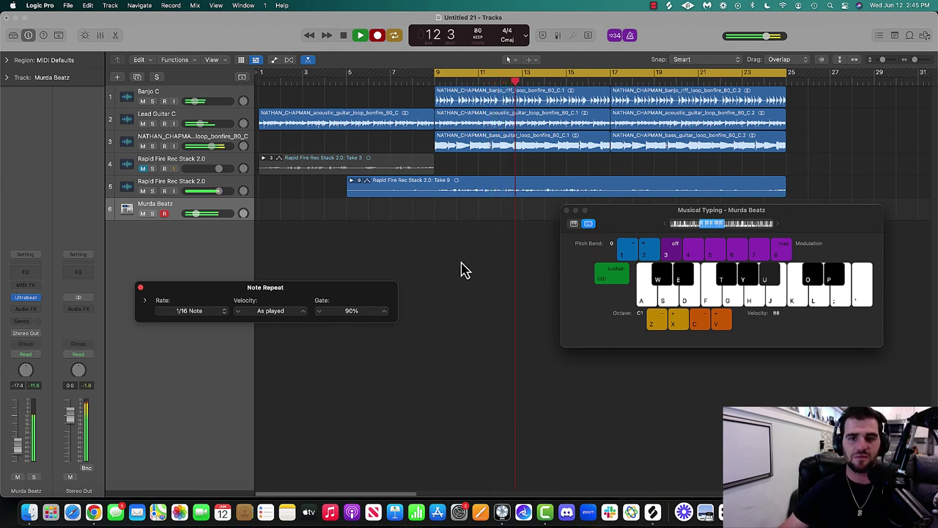
{"action": "key", "text": "space"}
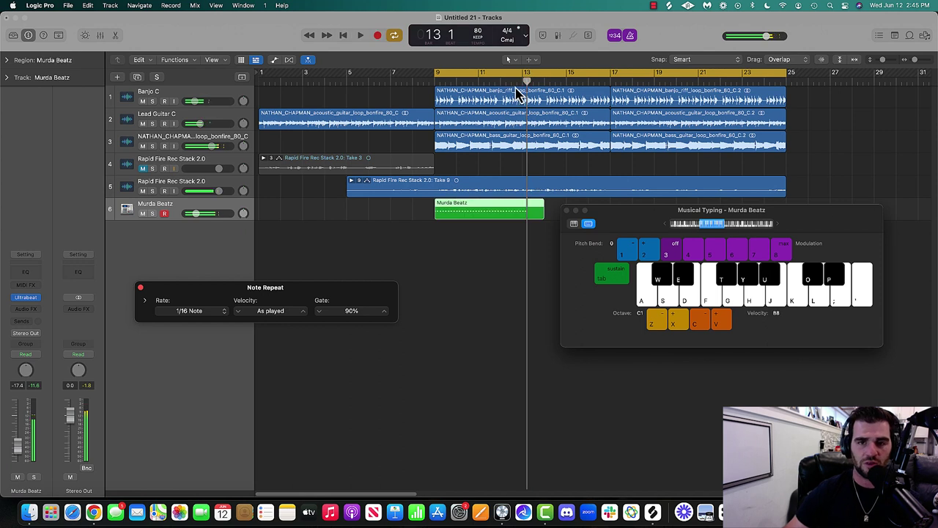
Close Musical Typing, cut the recorded Murda Beatz region off at bar 13, and repeat it three times to fill up to bar 25.
{"action": "left_click", "coordinate": [573, 211]}
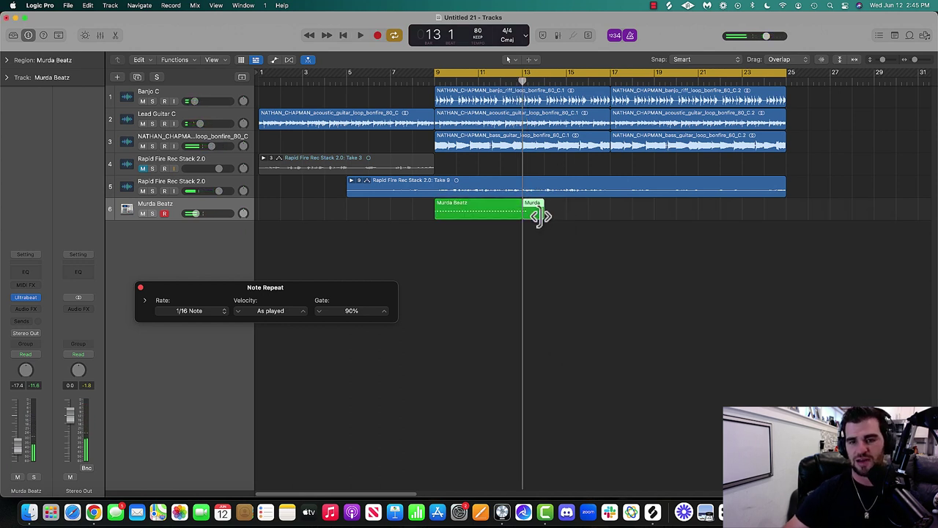
{"action": "left_click", "coordinate": [499, 215]}
{"action": "key", "text": "super+r"}
{"action": "key", "text": "super+r"}
{"action": "key", "text": "super+r"}
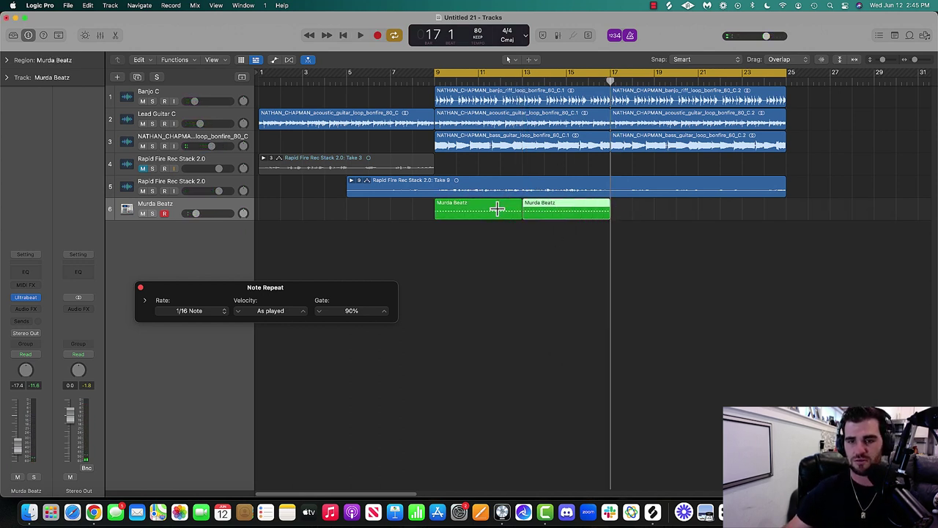
Duplicate the Murda Beatz track, reopen Musical Typing, and set the Note Repeat rate to 1/32 Note.
{"action": "left_click", "coordinate": [218, 215]}
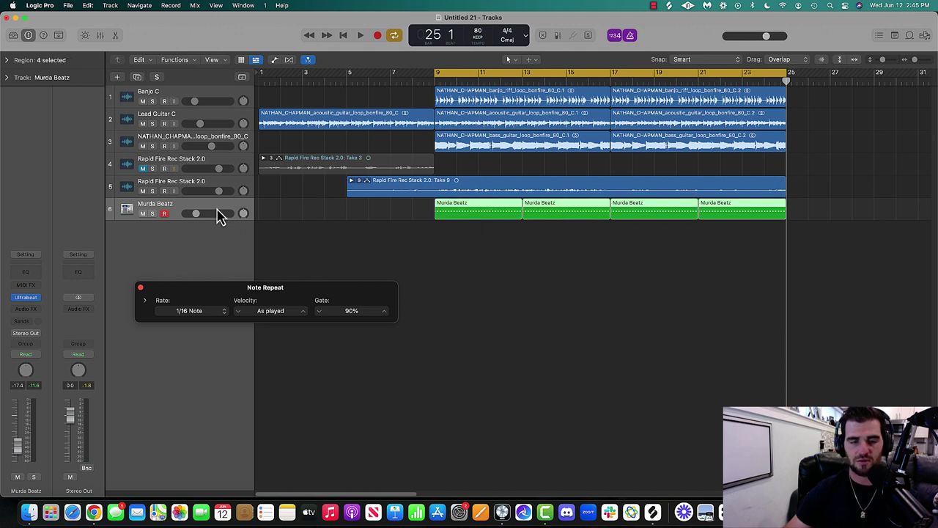
{"action": "key", "text": "super+d"}
{"action": "key", "text": "super+k"}
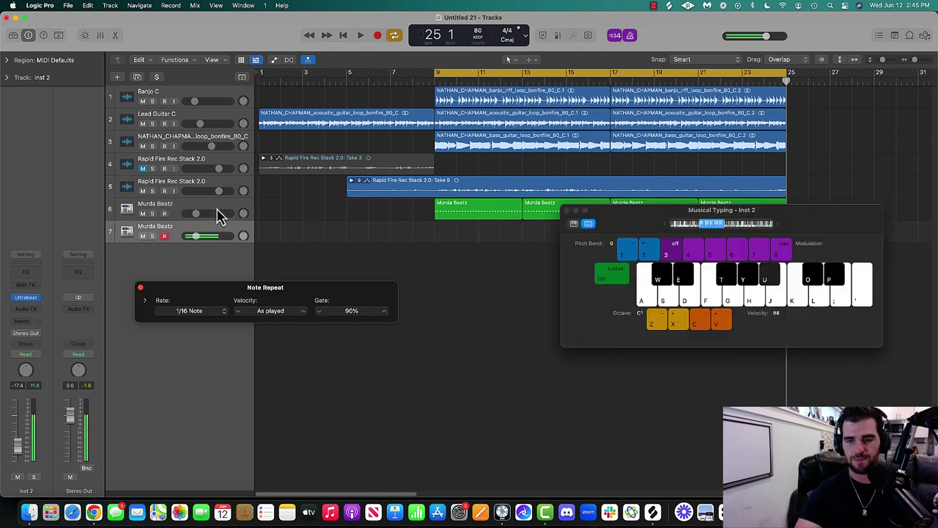
{"action": "left_click", "coordinate": [190, 304]}
{"action": "left_click", "coordinate": [203, 325]}
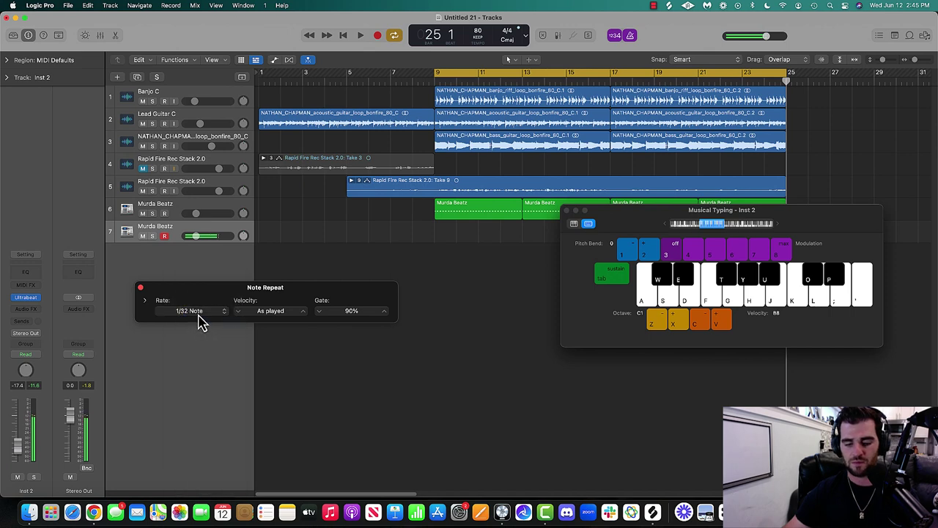
Record short note-repeat rolls on the second Murda Beatz track over bars 9 to 13, lowering its volume to -20.0 dB and trying the 1/64 rate midway.
{"action": "key", "text": "r"}
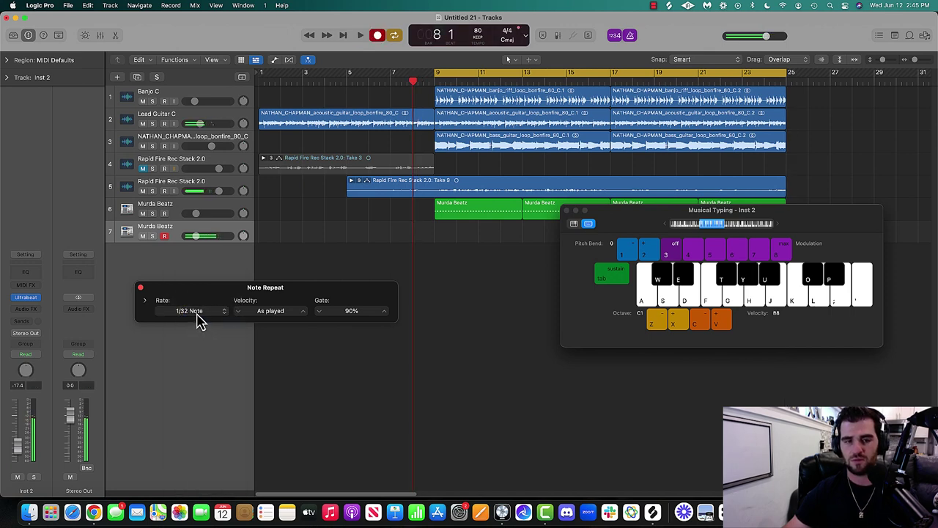
{"action": "left_click_drag", "start_coordinate": [211, 237], "coordinate": [204, 239]}
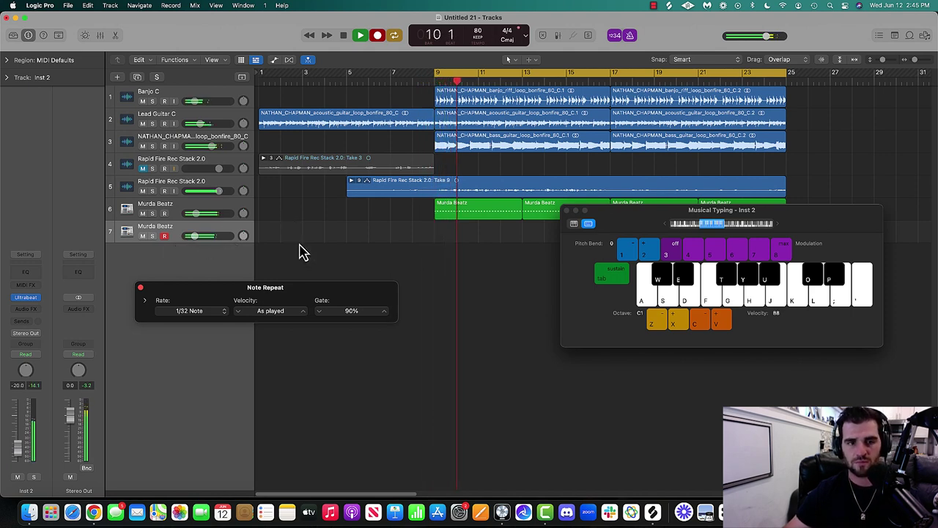
{"action": "left_click", "coordinate": [199, 312]}
{"action": "left_click", "coordinate": [205, 324]}
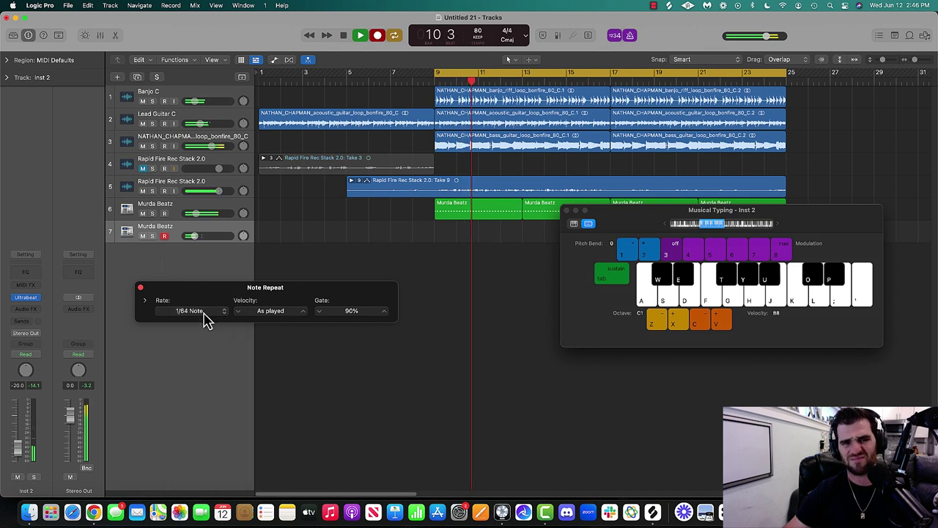
{"action": "left_click", "coordinate": [205, 316]}
{"action": "left_click", "coordinate": [223, 308]}
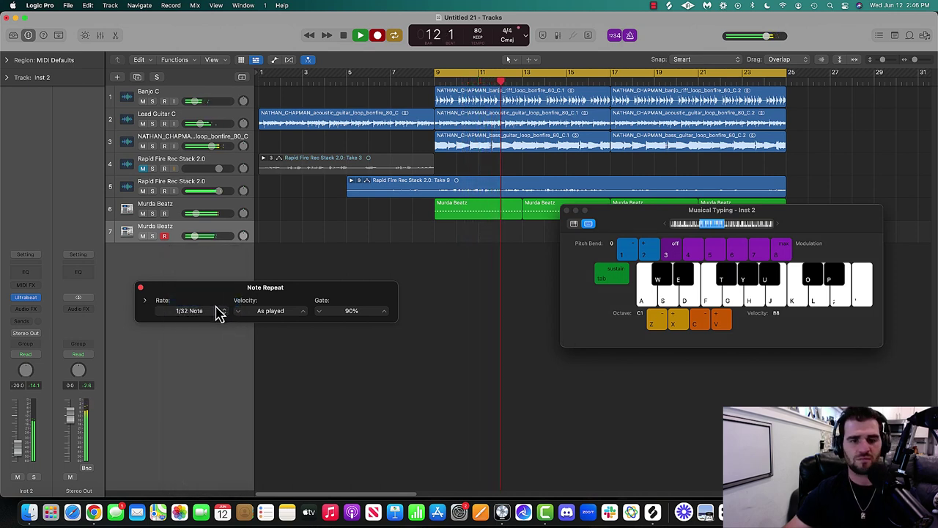
{"action": "key", "text": "y"}
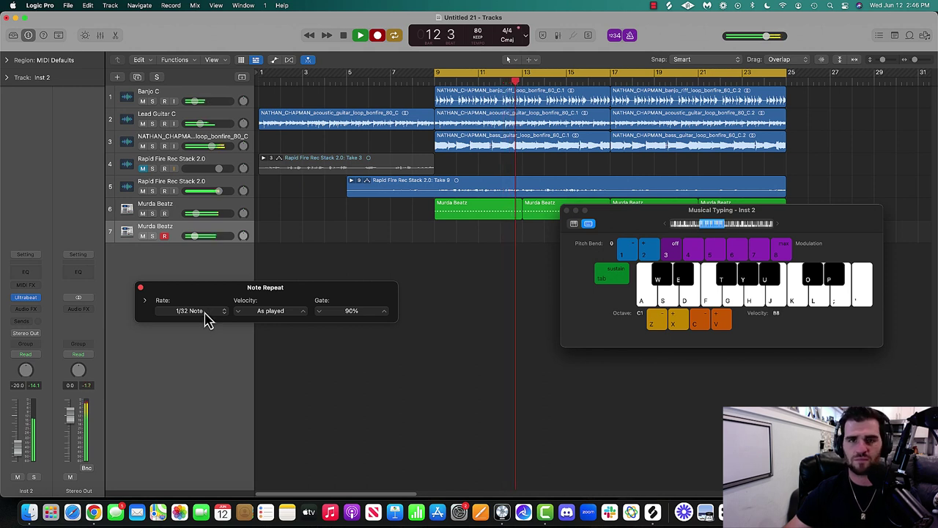
{"action": "left_click_drag", "start_coordinate": [200, 309], "coordinate": [198, 318]}
{"action": "key", "text": "space"}
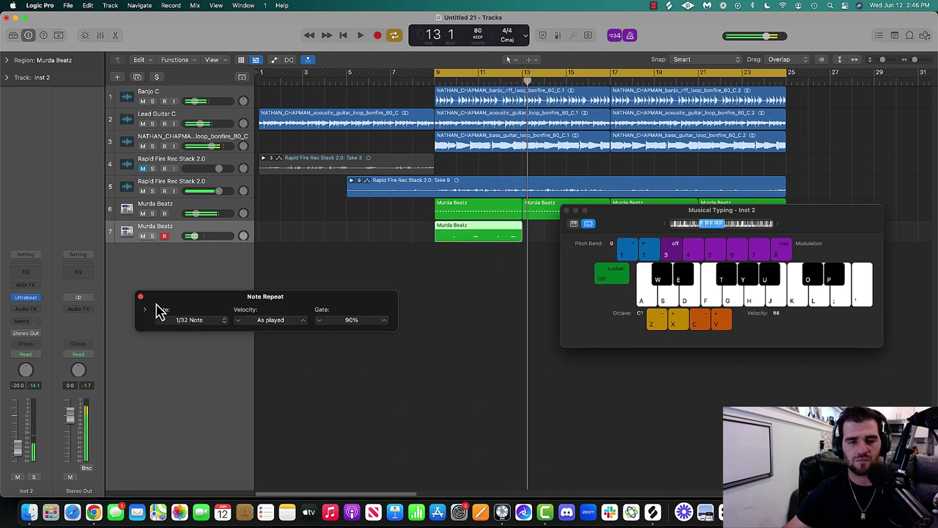
Close Musical Typing and copy the rolls region on the second Murda Beatz track to bar 17.
{"action": "left_click", "coordinate": [563, 210]}
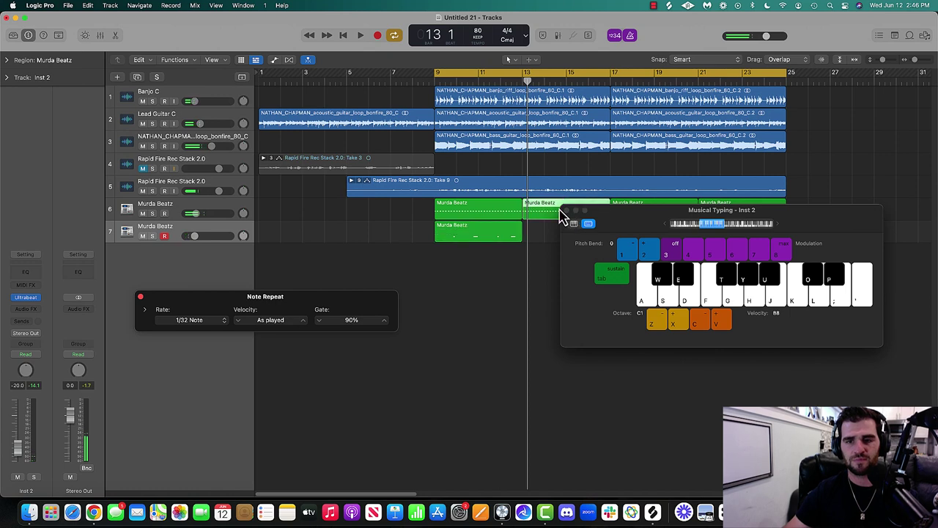
{"action": "left_click", "coordinate": [566, 211]}
{"action": "left_click_drag", "start_coordinate": [467, 235], "coordinate": [642, 234]}
{"action": "left_click", "coordinate": [490, 238]}
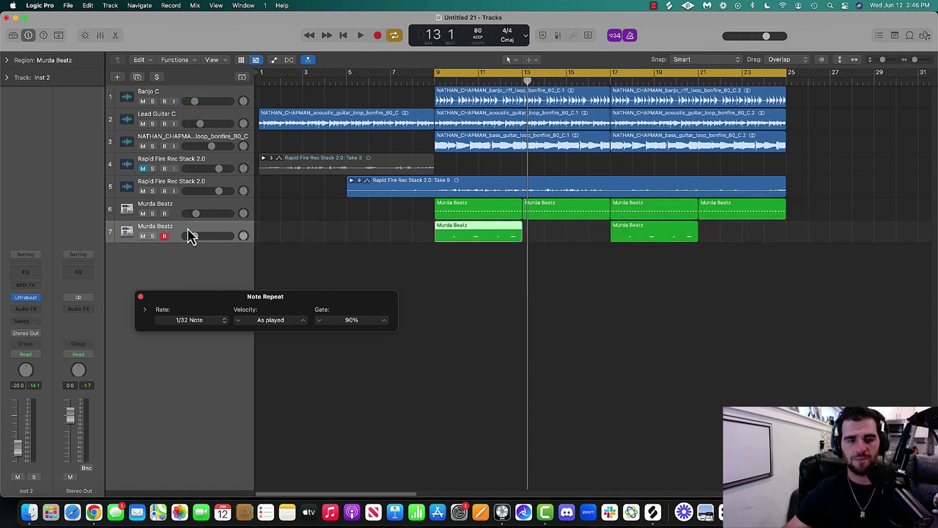
Duplicate the second Murda Beatz track with Note Repeat closed, and try out drum sounds on the copy using Musical Typing.
{"action": "key", "text": "super+d"}
{"action": "key", "text": "super+k"}
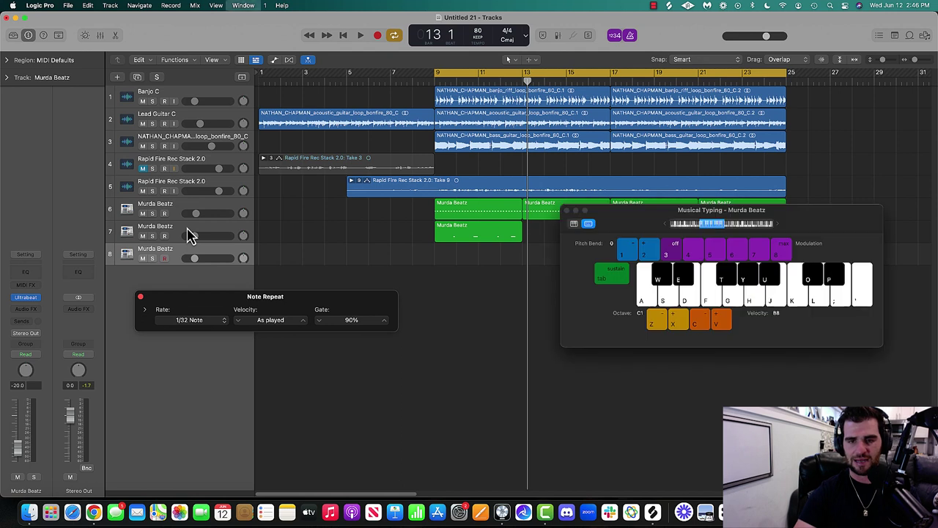
{"action": "left_click", "coordinate": [141, 297]}
{"action": "key", "text": "a"}
{"action": "key", "text": "s"}
{"action": "key", "text": "d"}
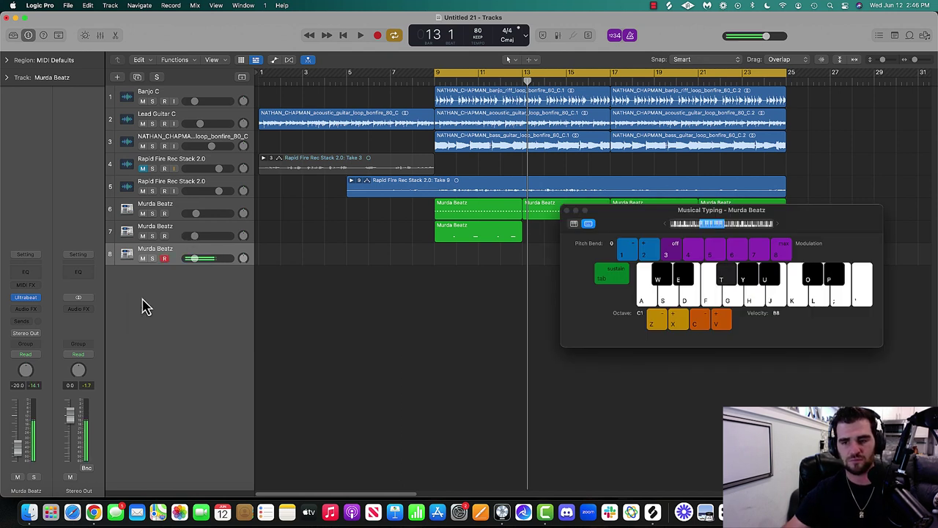
{"action": "key", "text": "t"}
{"action": "key", "text": "y"}
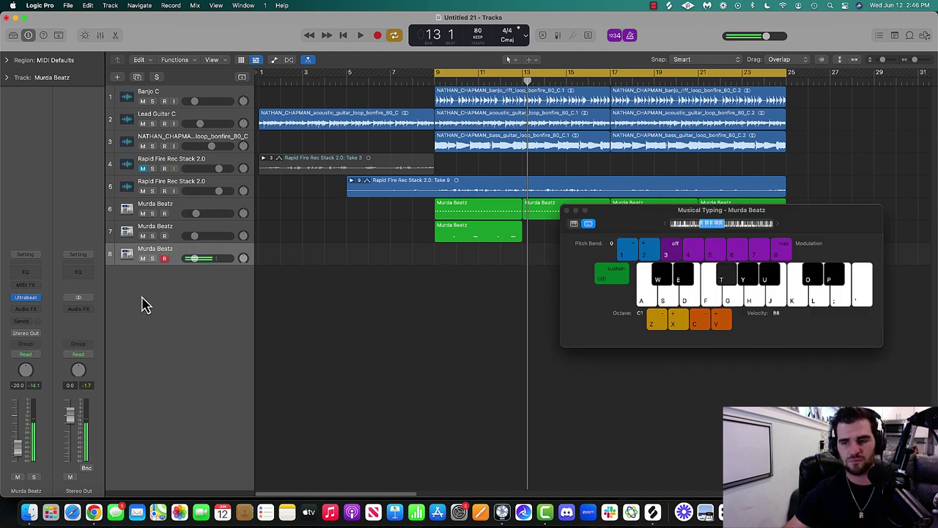
Raise the third Murda Beatz track's volume to -17.0 dB, and record one drum sound at regular intervals over bars 9 to 13.
{"action": "left_click_drag", "start_coordinate": [197, 259], "coordinate": [201, 260]}
{"action": "key", "text": "t"}
{"action": "key", "text": "r"}
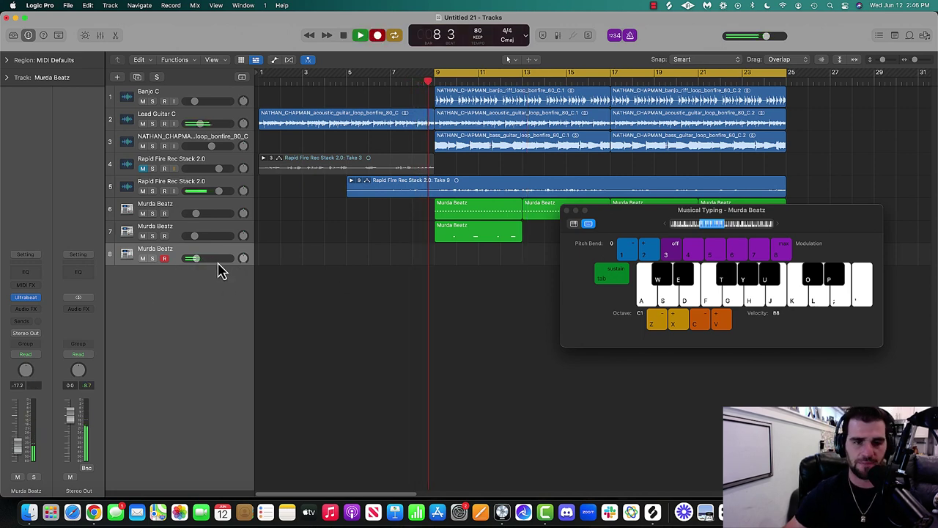
{"action": "key", "text": "t"}
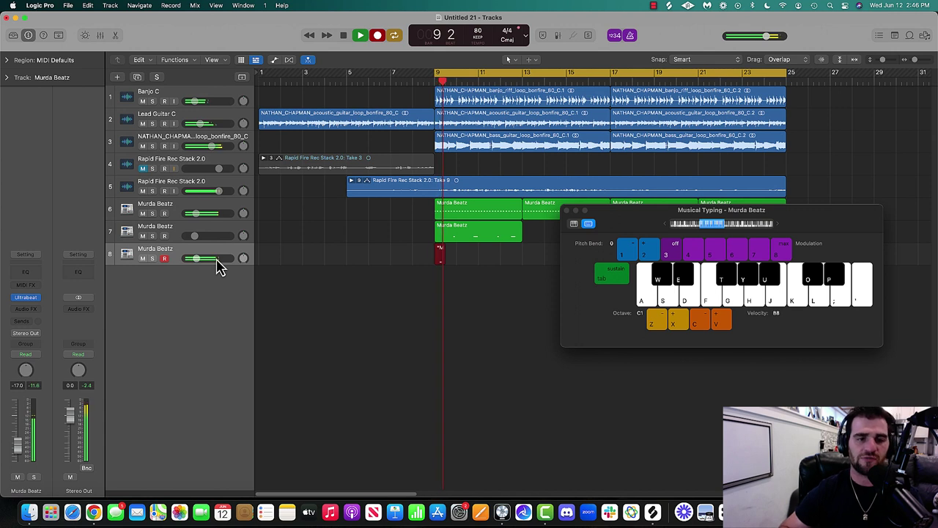
{"action": "key", "text": "t"}
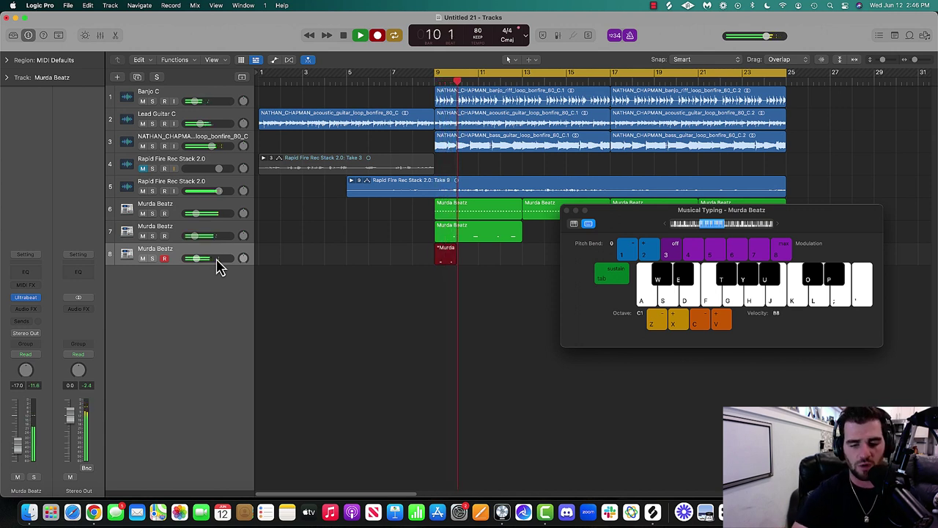
{"action": "key", "text": "t"}
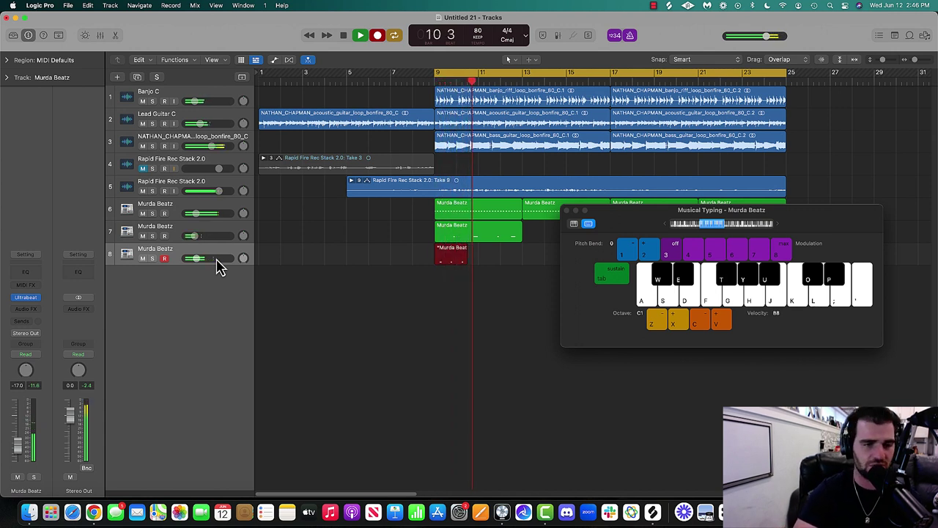
{"action": "key", "text": "t"}
{"action": "key", "text": "t"}
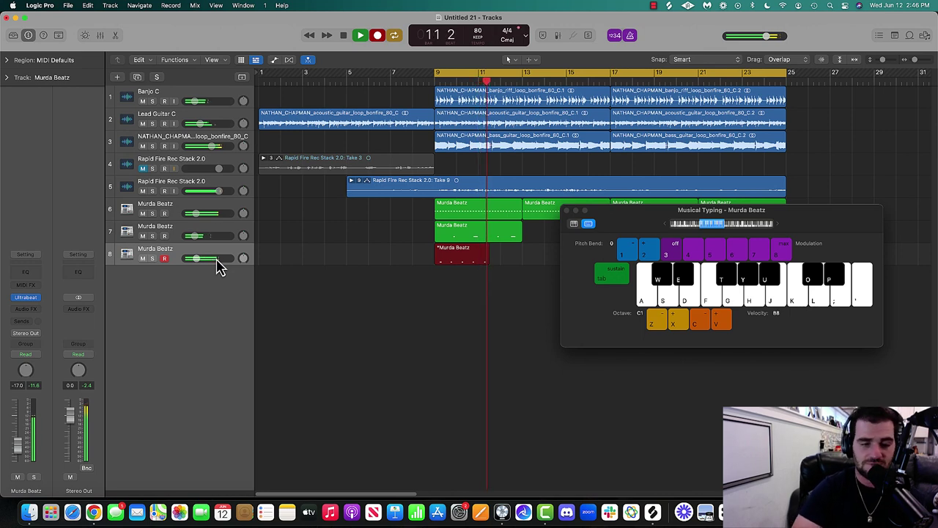
{"action": "key", "text": "t"}
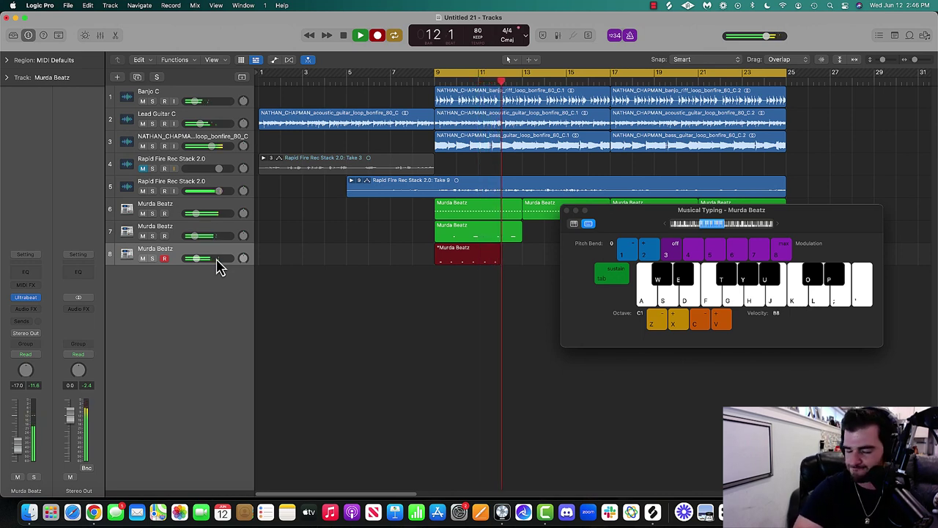
{"action": "key", "text": "t"}
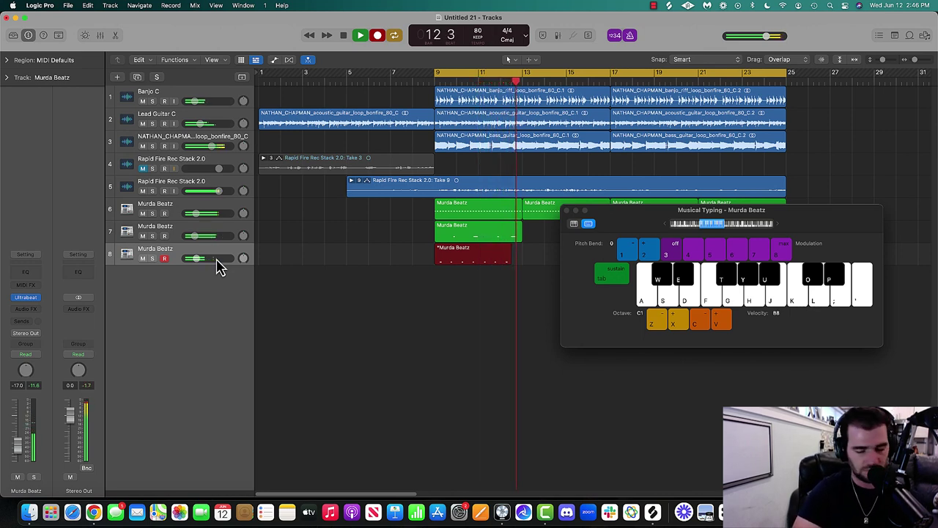
{"action": "key", "text": "t"}
{"action": "key", "text": "space"}
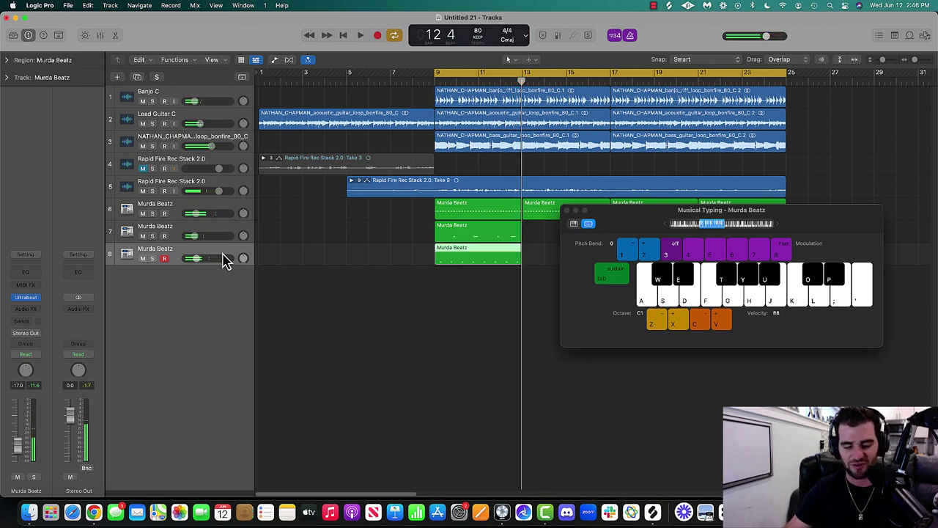
Duplicate the third Murda Beatz track, try out sounds on the copy, and lower its volume to -20.0 dB.
{"action": "key", "text": "super+d"}
{"action": "key", "text": "f"}
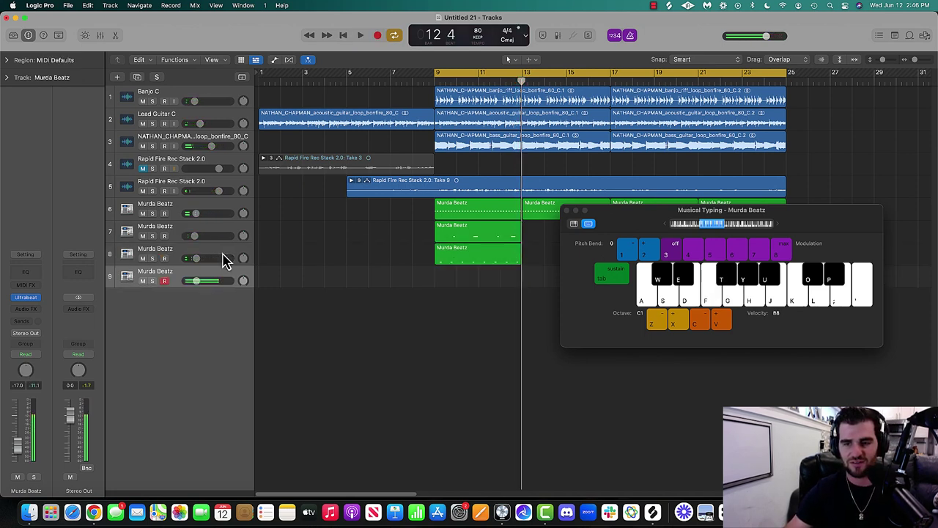
{"action": "key", "text": "e"}
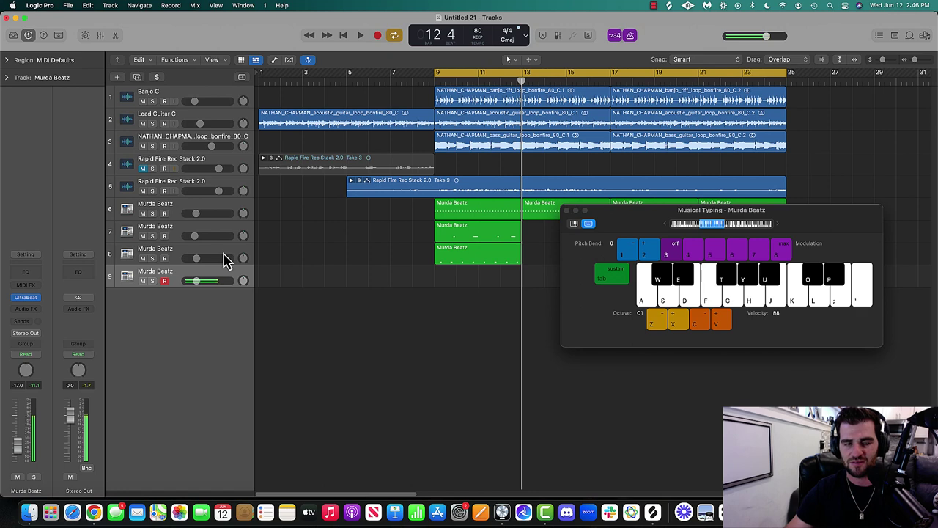
{"action": "left_click_drag", "start_coordinate": [224, 282], "coordinate": [220, 290]}
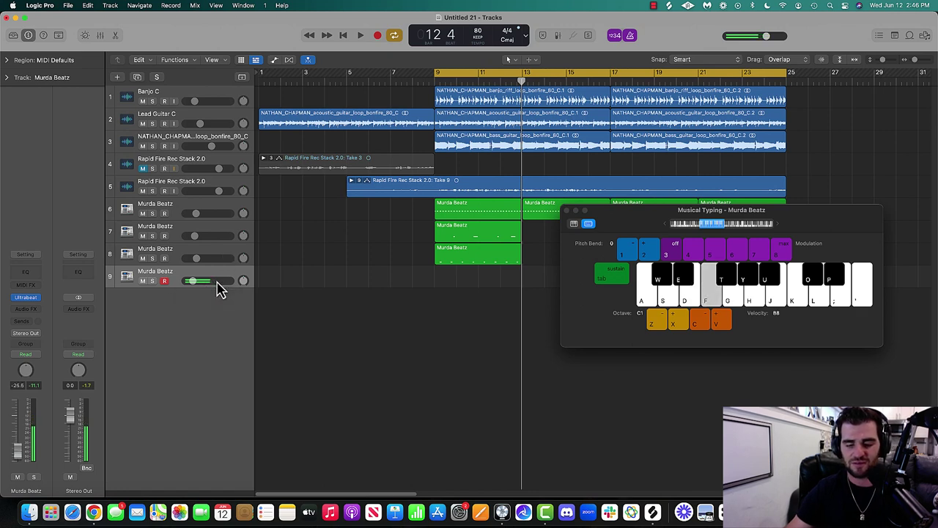
Record a short pattern with one drum sound on the fourth Murda Beatz track from bar 9, and extend its region to bar 13.
{"action": "key", "text": "space"}
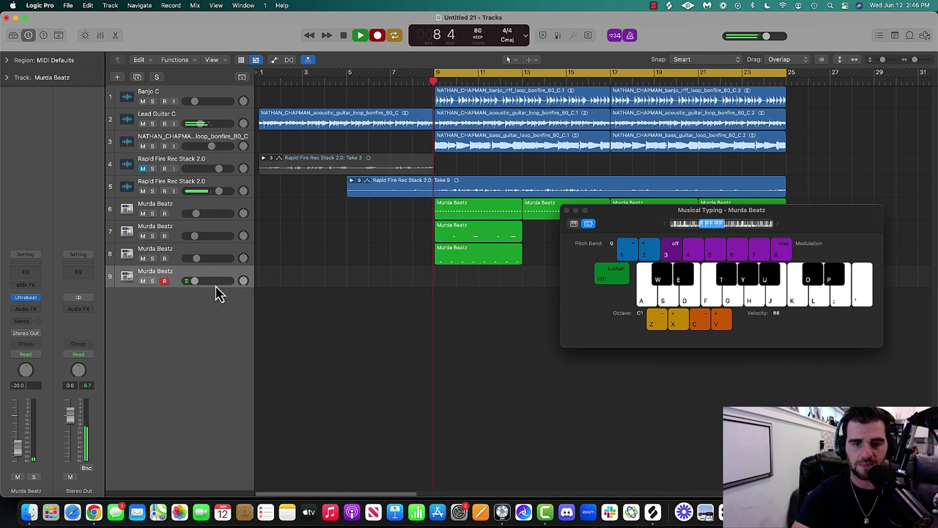
{"action": "key", "text": "f"}
{"action": "key", "text": "f"}
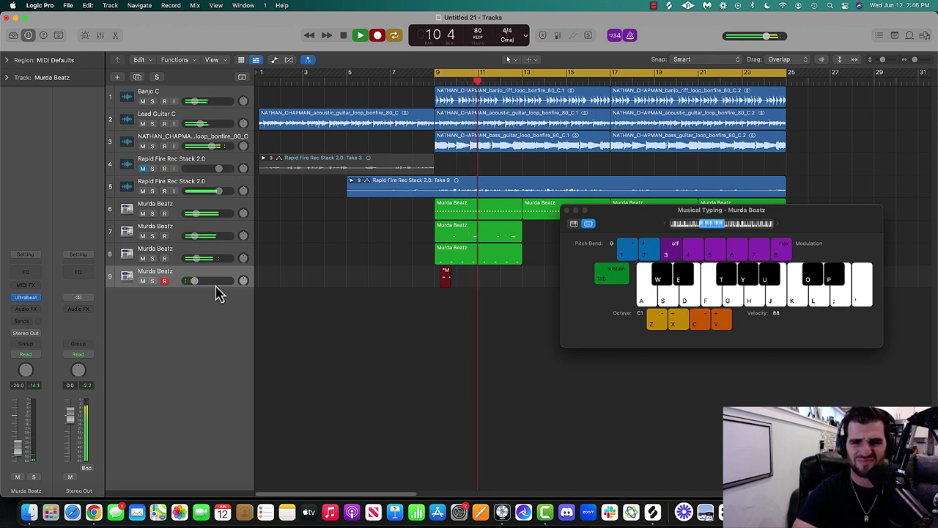
{"action": "key", "text": "f"}
{"action": "key", "text": "f"}
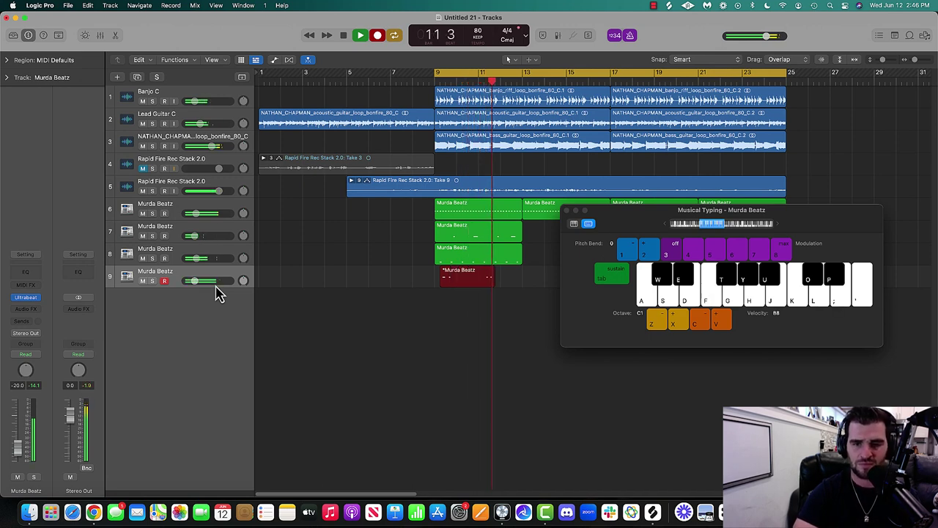
{"action": "key", "text": "space"}
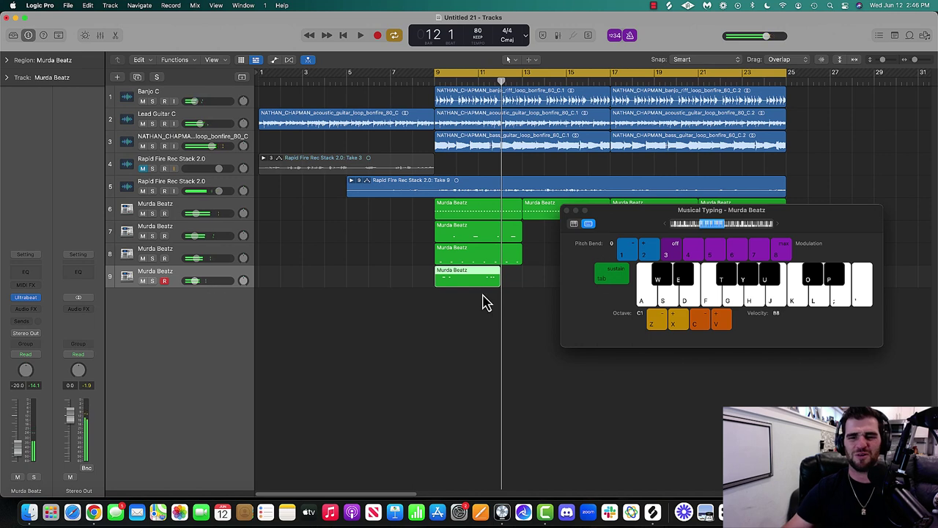
{"action": "left_click_drag", "start_coordinate": [497, 284], "coordinate": [521, 281]}
Duplicate the fourth Murda Beatz track, try out drum sounds on the copy, and raise its volume to -11.6 dB.
{"action": "key", "text": "super+d"}
{"action": "key", "text": "a"}
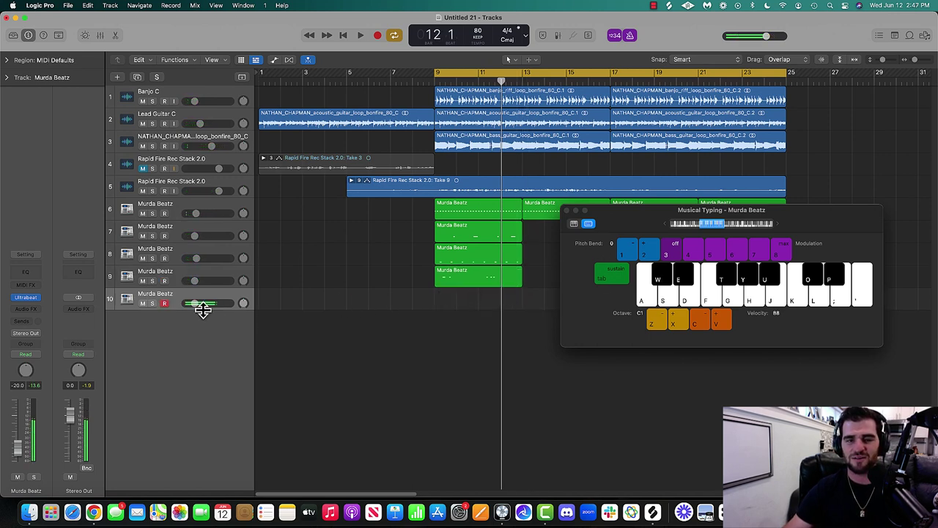
{"action": "left_click_drag", "start_coordinate": [203, 309], "coordinate": [227, 317]}
{"action": "key", "text": "d"}
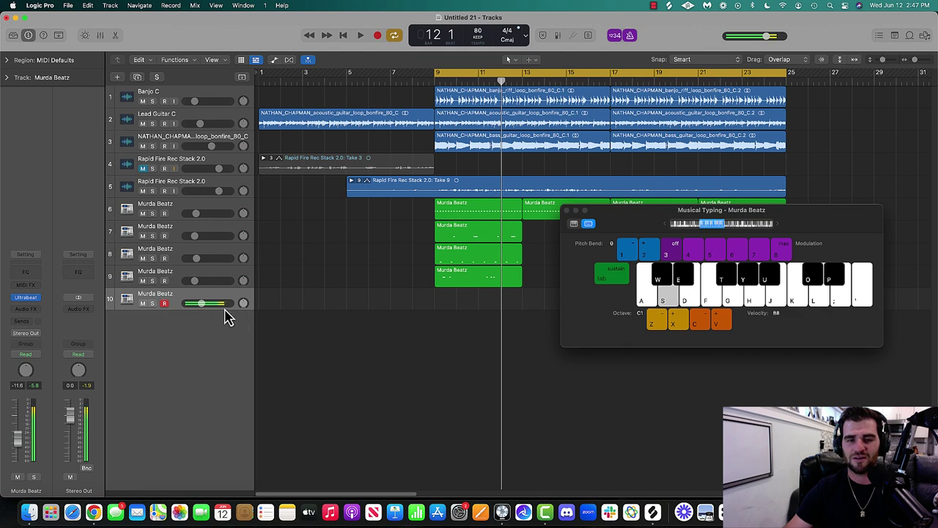
{"action": "key", "text": "r"}
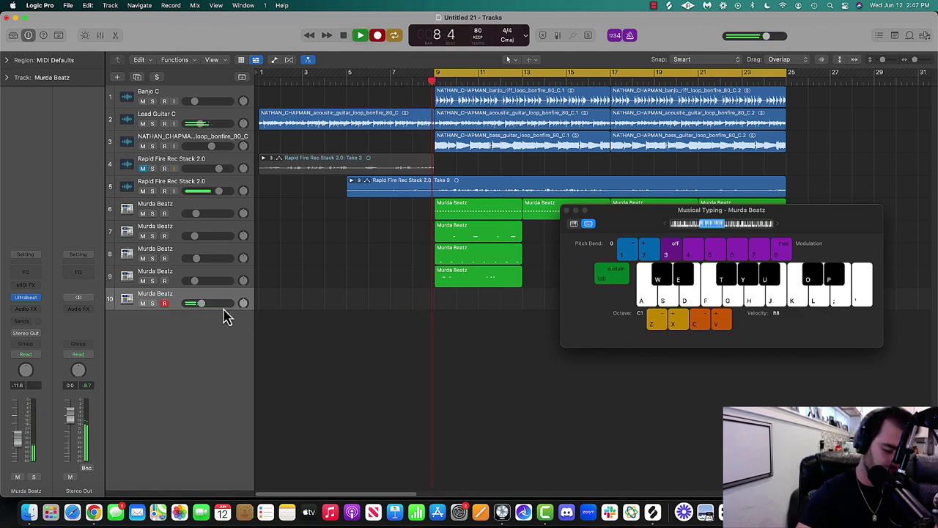
{"action": "key", "text": "s"}
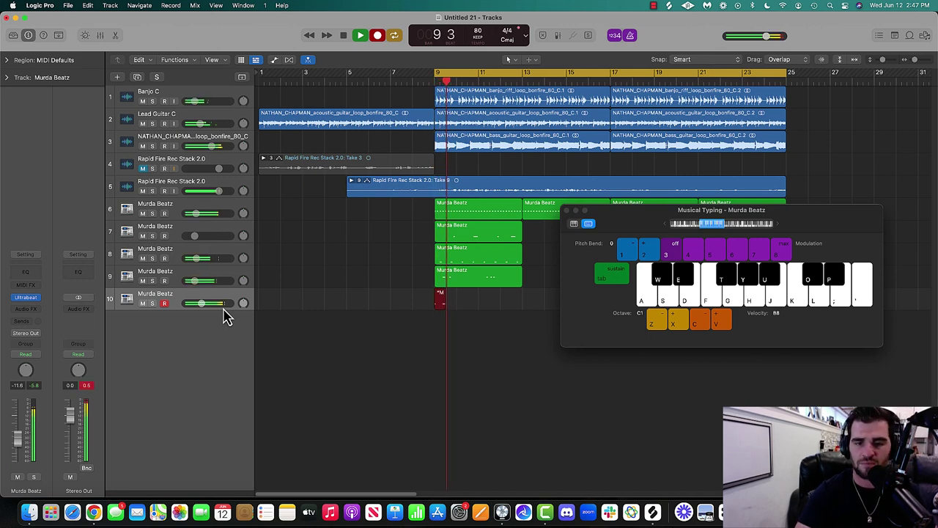
{"action": "key", "text": "space"}
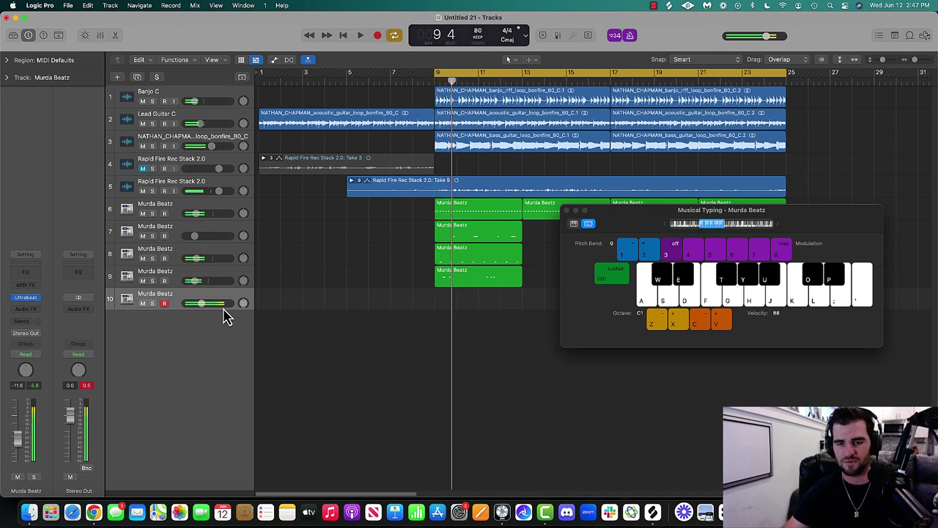
{"action": "key", "text": "r"}
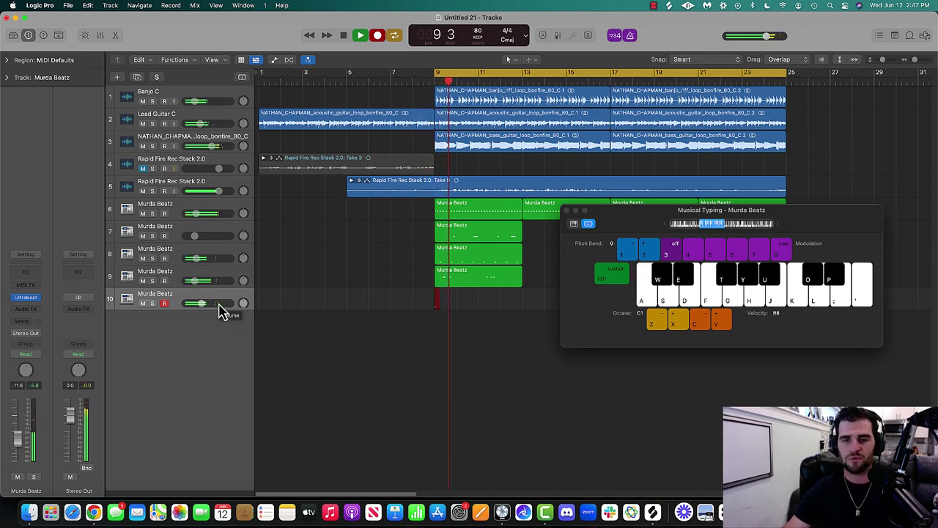
{"action": "key", "text": "a"}
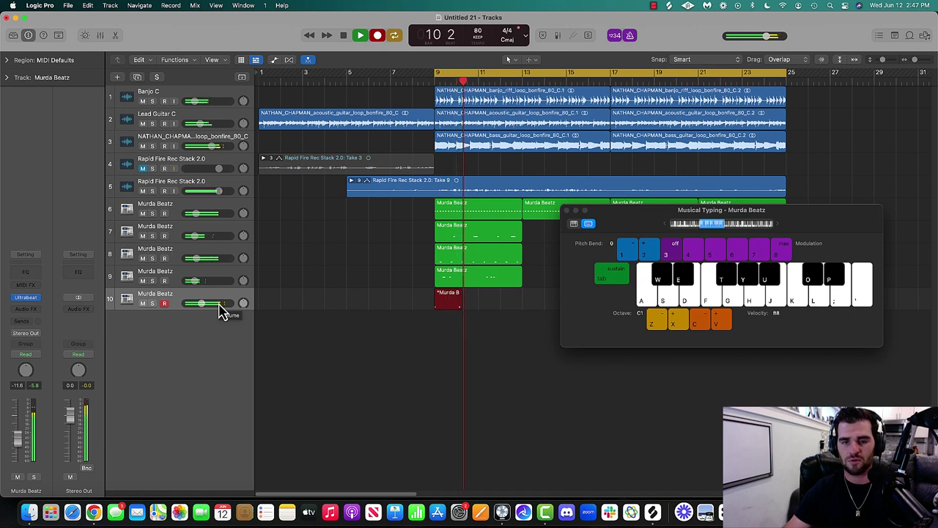
{"action": "key", "text": "a"}
{"action": "key", "text": "space"}
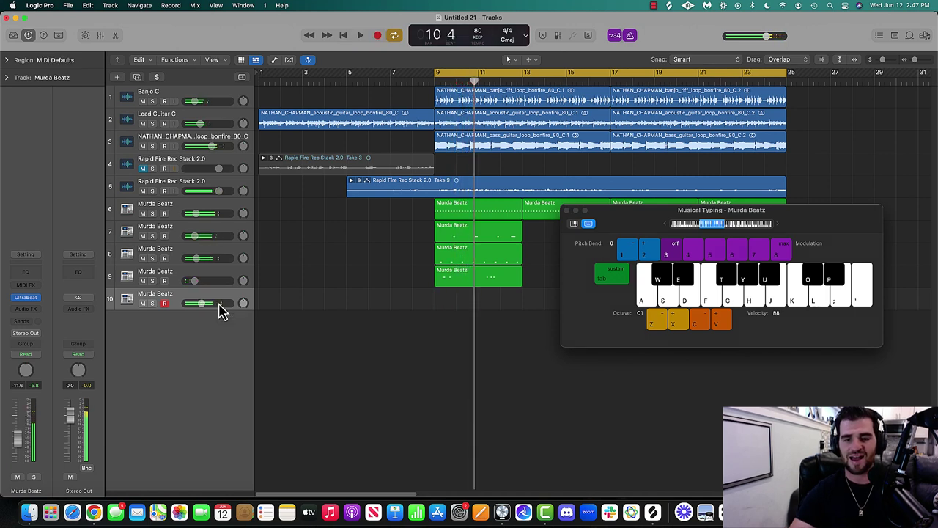
{"action": "key", "text": "r"}
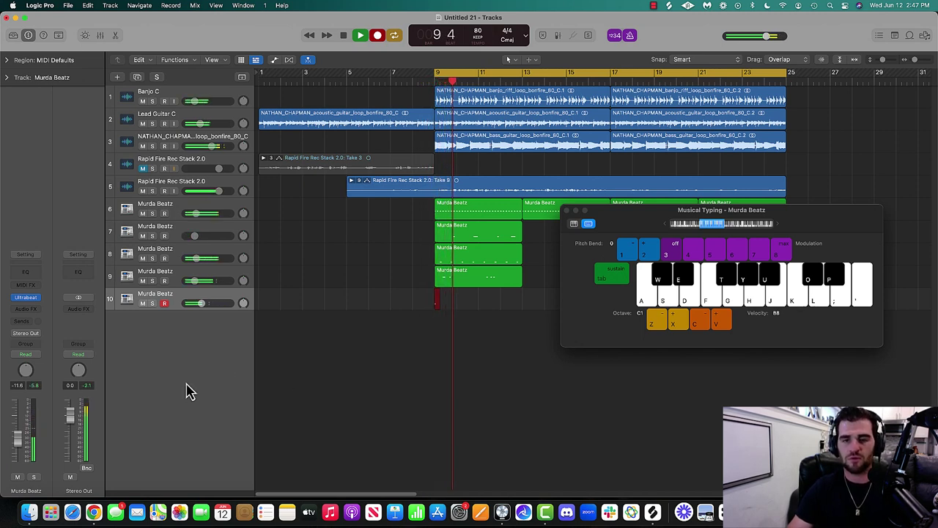
{"action": "key", "text": "s"}
{"action": "key", "text": "s"}
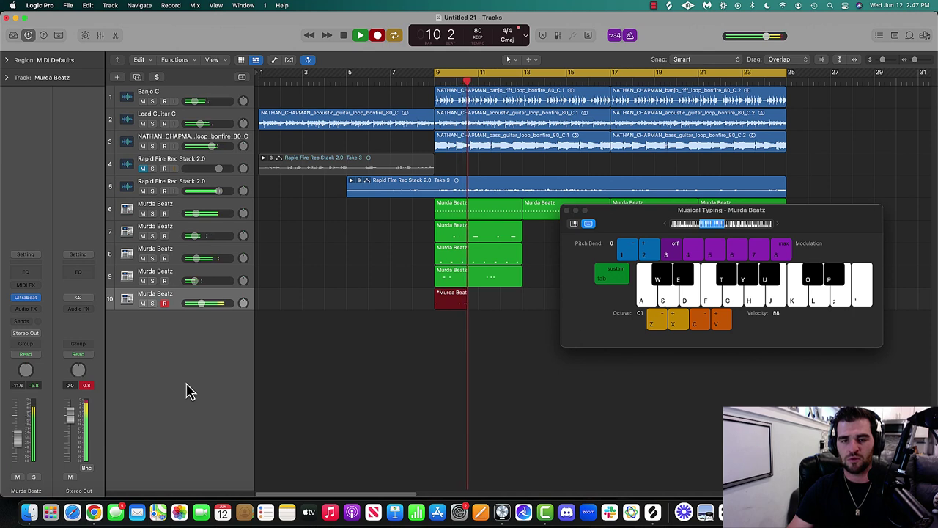
{"action": "key", "text": "s"}
{"action": "key", "text": "space"}
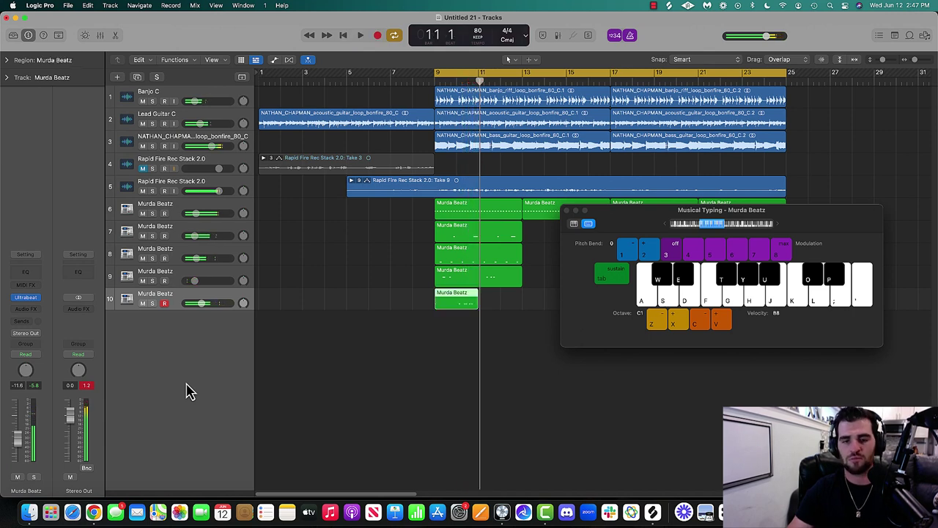
{"action": "key", "text": "d"}
{"action": "key", "text": "e"}
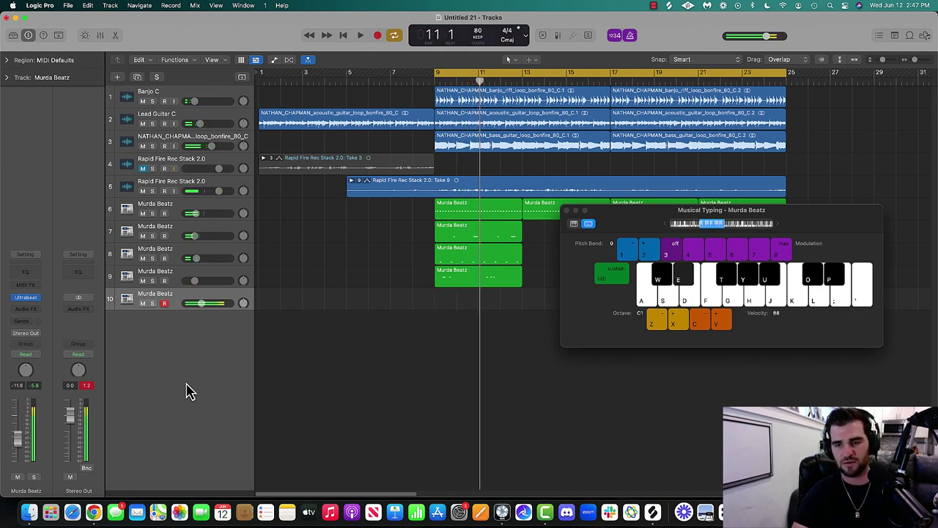
{"action": "key", "text": "w"}
Record an irregular pattern with one drum sound on the fifth Murda Beatz track over bars 9 to 13.
{"action": "key", "text": "r"}
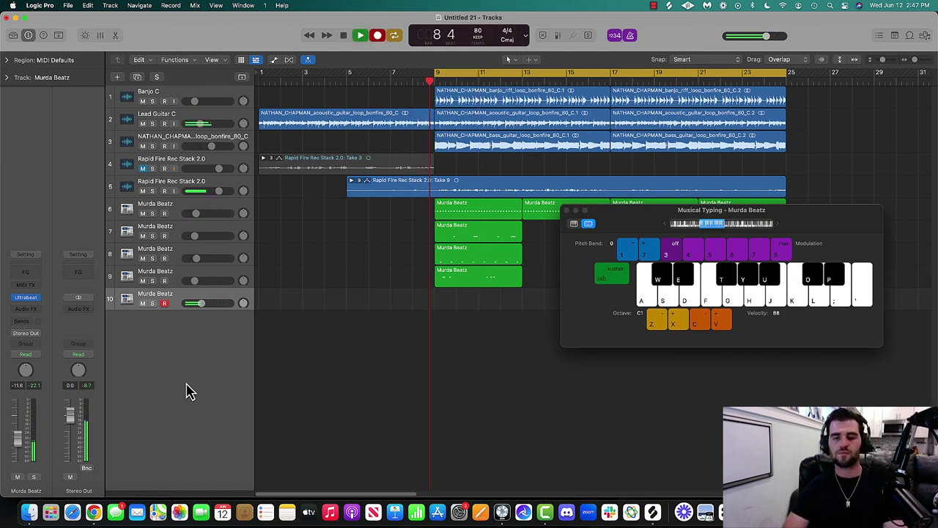
{"action": "key", "text": "s"}
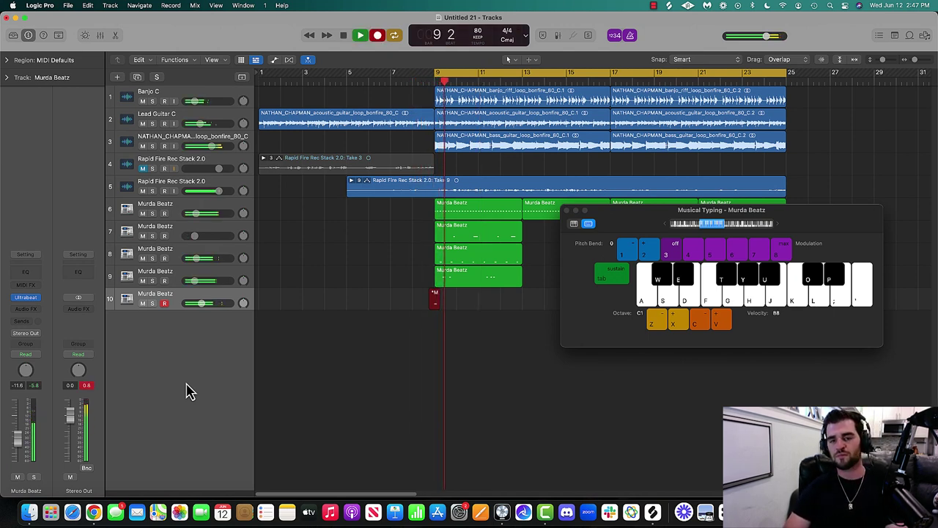
{"action": "key", "text": "s"}
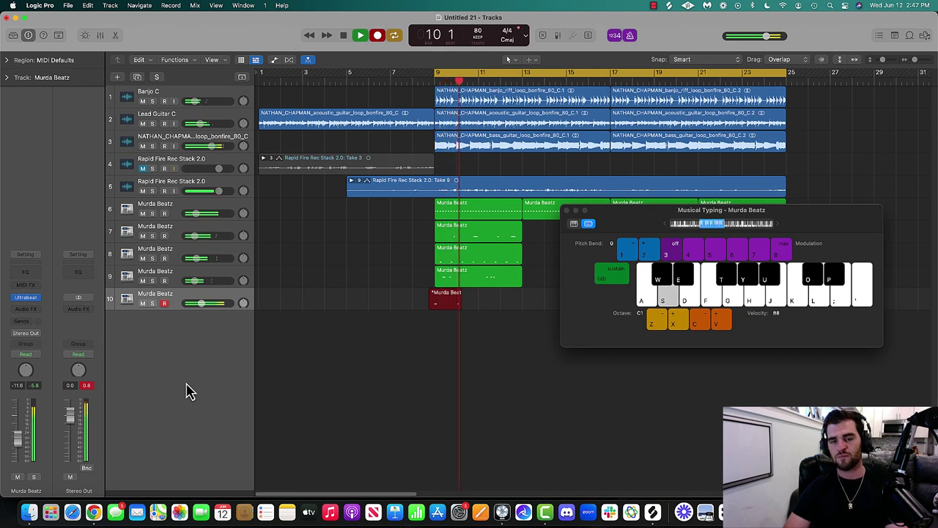
{"action": "key", "text": "s"}
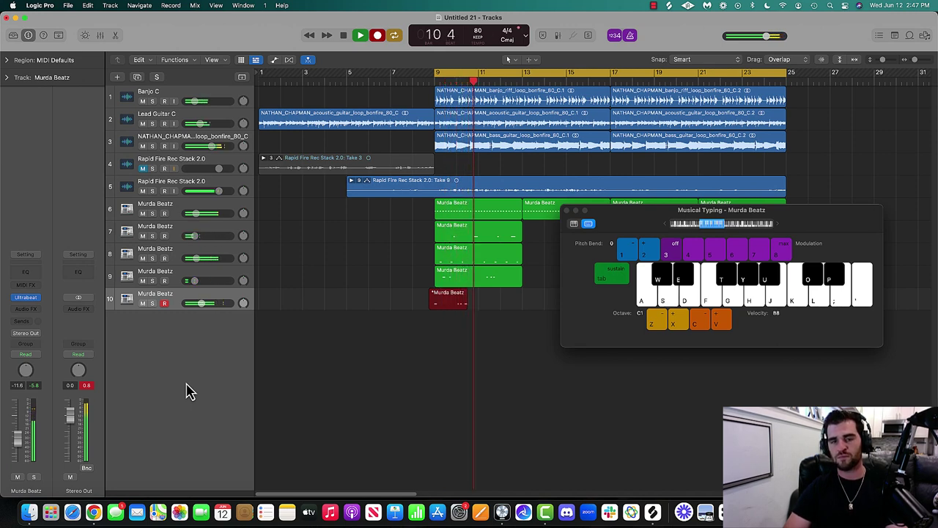
{"action": "key", "text": "s"}
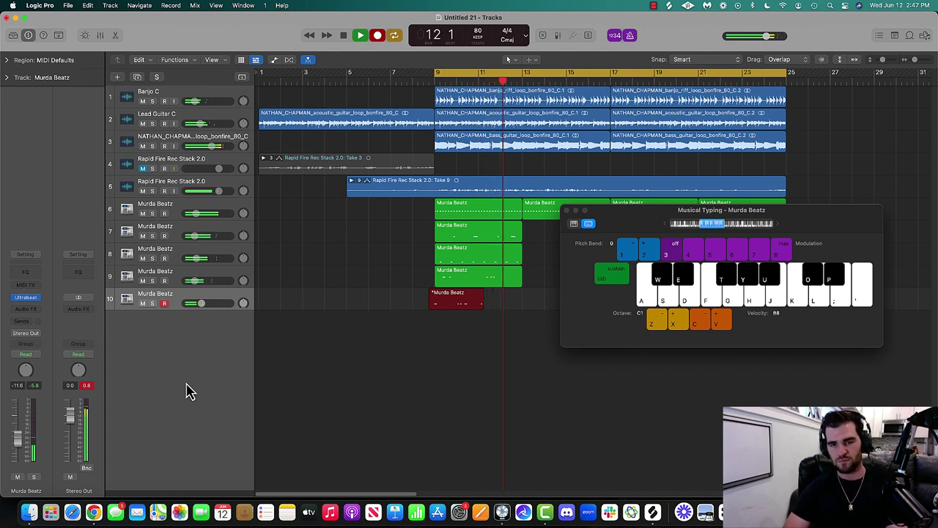
{"action": "key", "text": "s"}
{"action": "key", "text": "s"}
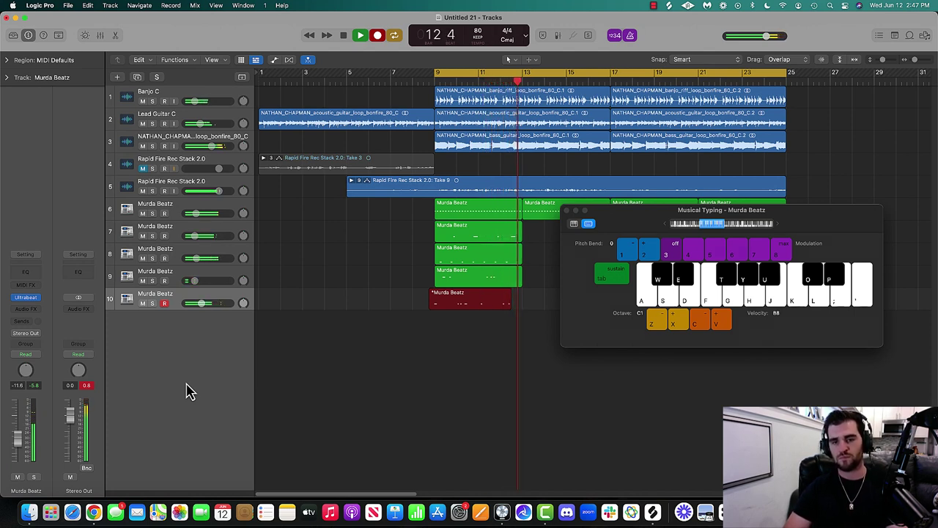
{"action": "key", "text": "s"}
{"action": "key", "text": "space"}
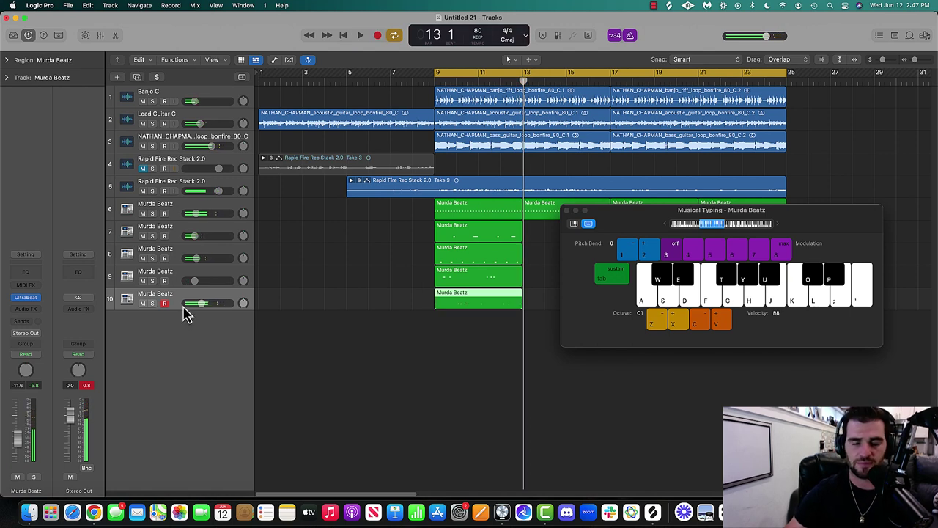
During playback, raise the fifth Murda Beatz track to -9.8 dB and, with Musical Typing closed, lower the bass guitar loop track to -5.1 dB.
{"action": "key", "text": "space"}
{"action": "left_click_drag", "start_coordinate": [184, 315], "coordinate": [194, 310]}
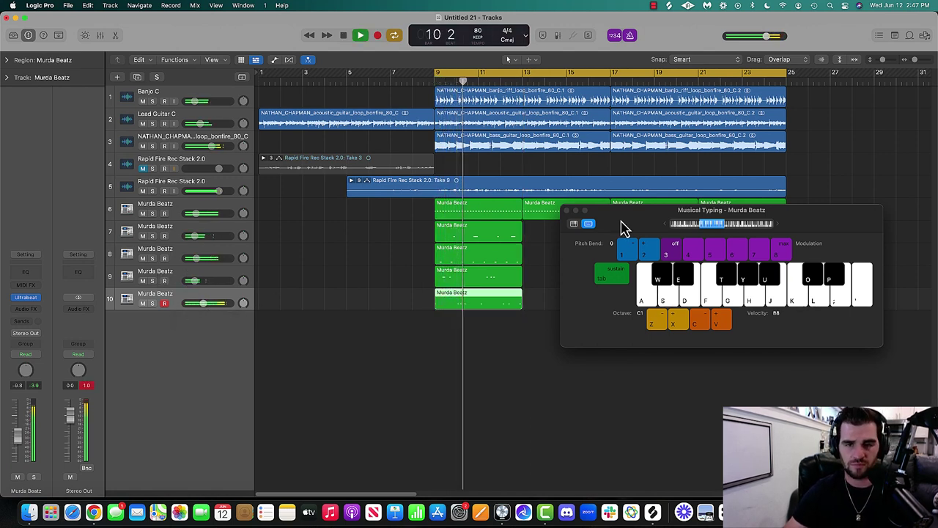
{"action": "left_click", "coordinate": [567, 210]}
{"action": "left_click", "coordinate": [161, 147]}
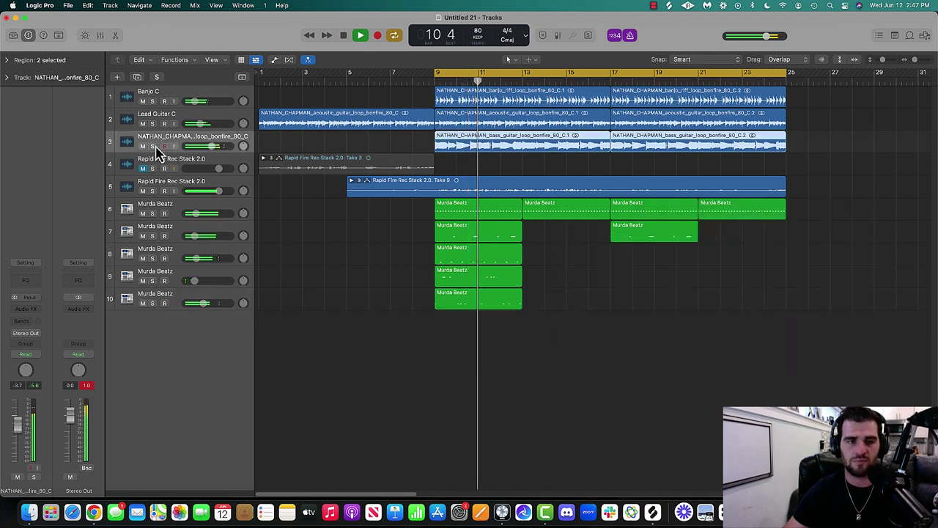
{"action": "left_click_drag", "start_coordinate": [204, 146], "coordinate": [208, 146]}
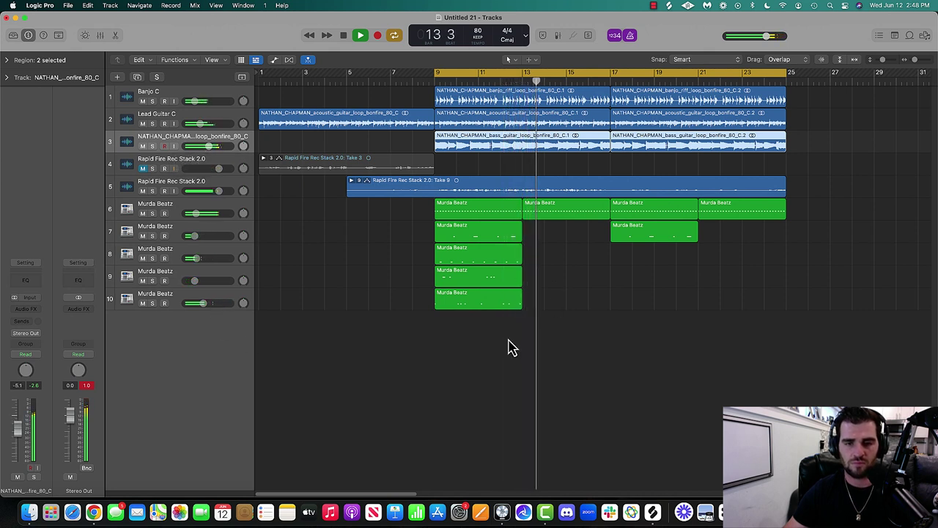
Copy the bar 9 regions of the second through fifth Murda Beatz tracks to bar 13.
{"action": "left_click_drag", "start_coordinate": [510, 344], "coordinate": [550, 247]}
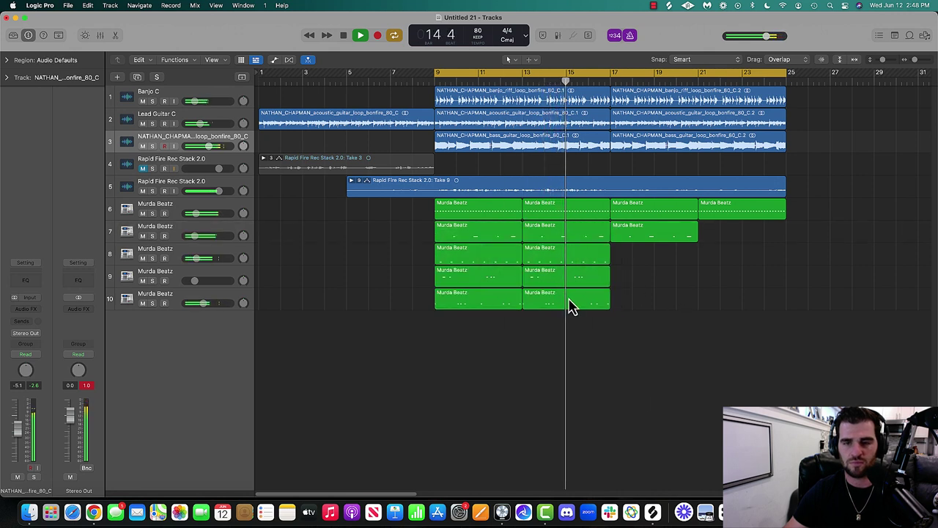
{"action": "left_click_drag", "start_coordinate": [570, 298], "coordinate": [568, 293]}
{"action": "left_click", "coordinate": [584, 333]}
{"action": "key", "text": "super+z"}
{"action": "left_click_drag", "start_coordinate": [562, 337], "coordinate": [546, 256]}
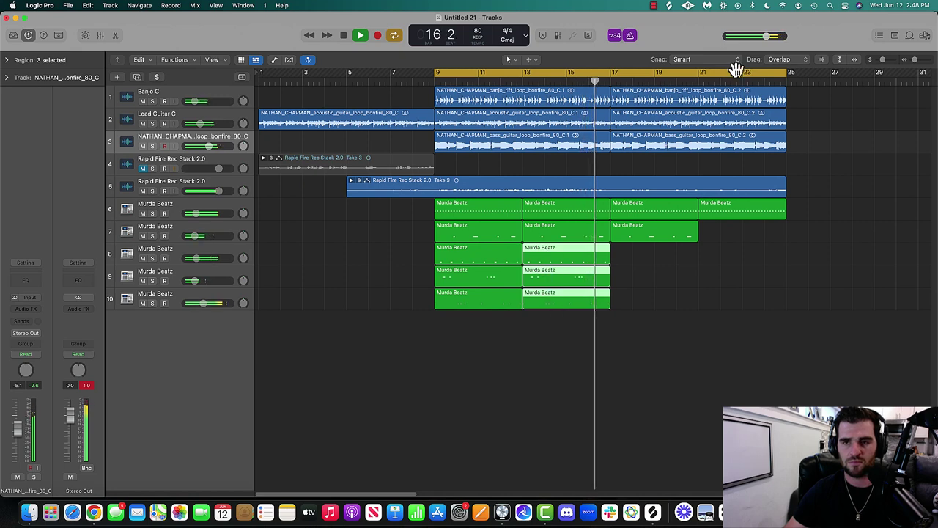
Record-enable the unmuted Rapid Fire Rec Stack 2.0 vocal track and set the cycle range to bars 5 to 17.
{"action": "key", "text": "space"}
{"action": "left_click_drag", "start_coordinate": [788, 82], "coordinate": [613, 82]}
{"action": "left_click", "coordinate": [344, 84]}
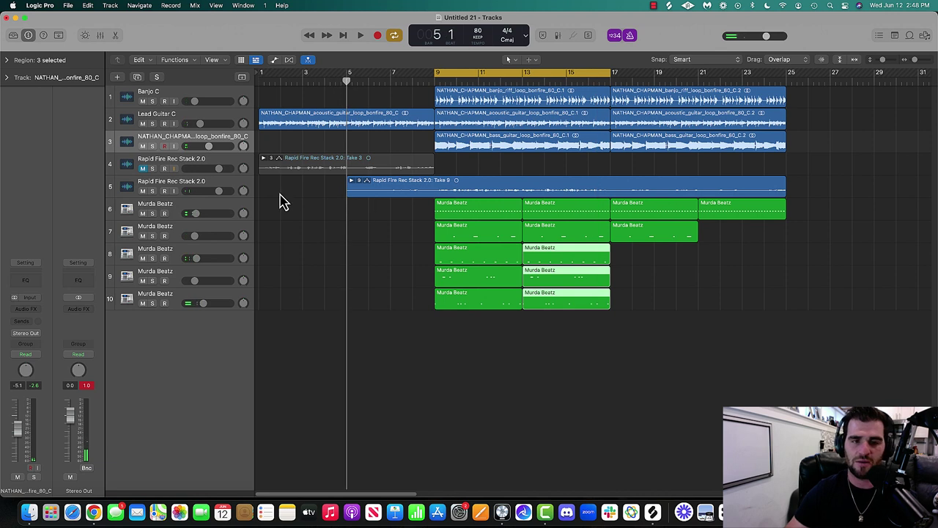
{"action": "left_click", "coordinate": [203, 182]}
{"action": "left_click", "coordinate": [165, 192]}
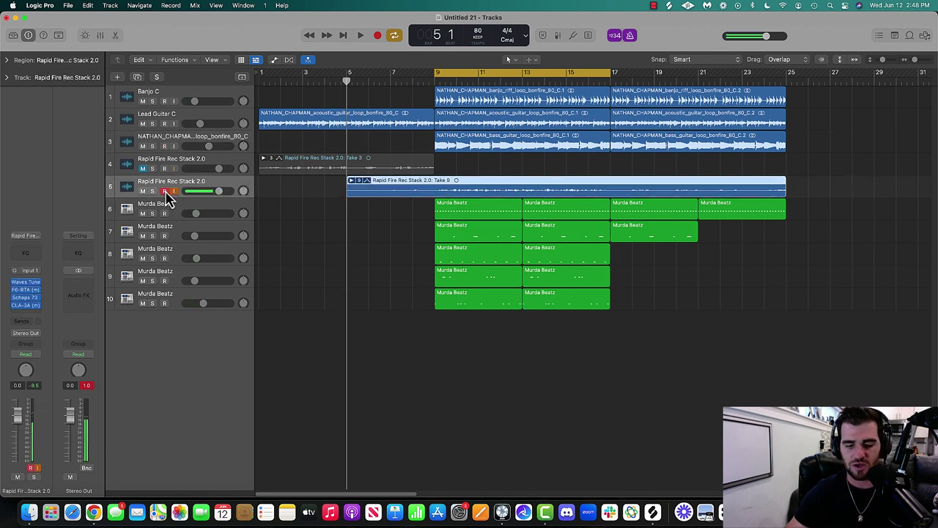
{"action": "left_click_drag", "start_coordinate": [435, 72], "coordinate": [348, 84]}
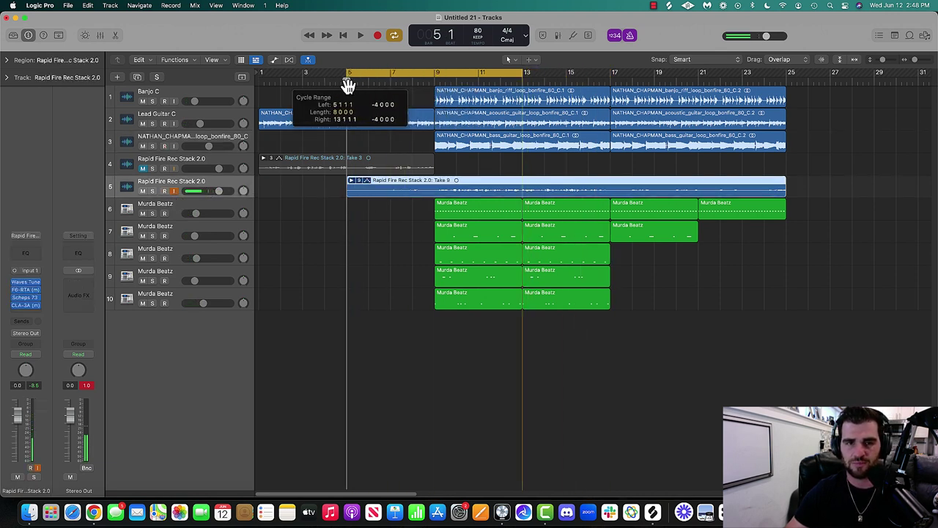
{"action": "left_click_drag", "start_coordinate": [521, 76], "coordinate": [610, 89]}
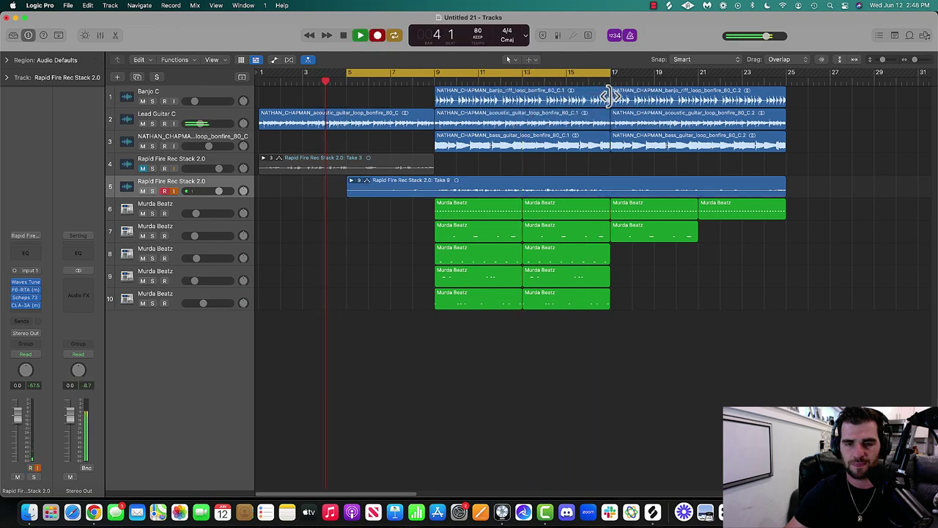
Record a new vocal take over bars 5 to 17 on the unmuted Rapid Fire Rec Stack 2.0 track, following the chorus lyrics in LyricStudio.
{"action": "key", "text": "ctrl+Up"}
{"action": "left_click", "coordinate": [601, 287]}
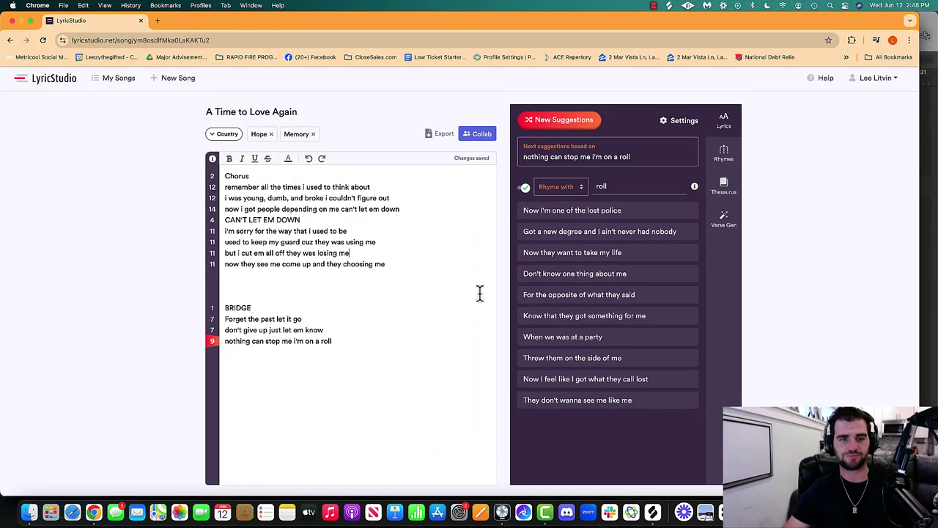
{"action": "key", "text": "ctrl+Up"}
{"action": "left_click", "coordinate": [371, 308]}
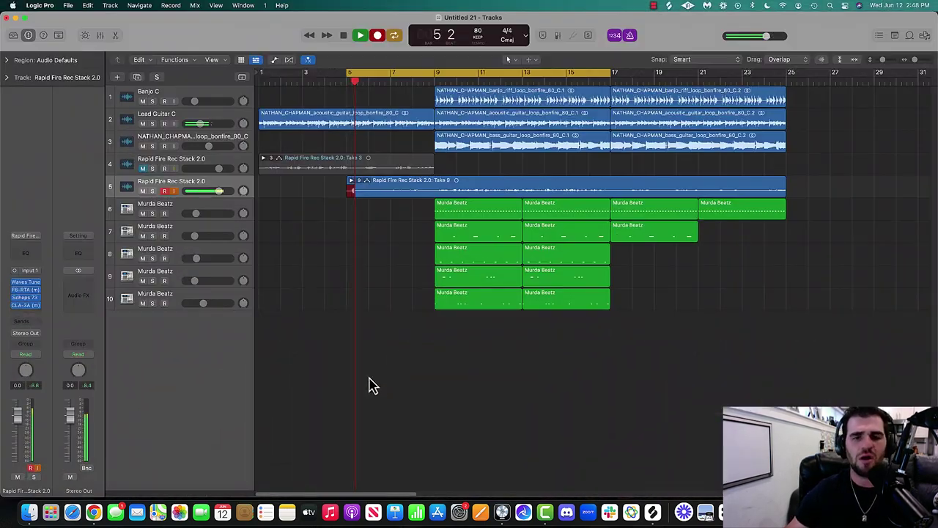
{"action": "key", "text": "ctrl+Up"}
{"action": "left_click", "coordinate": [662, 355]}
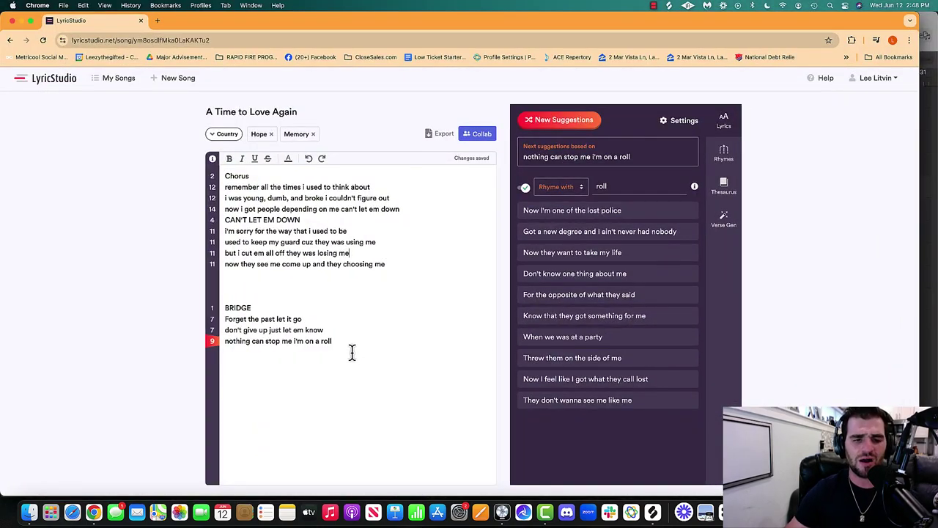
{"action": "key", "text": "ctrl+Up"}
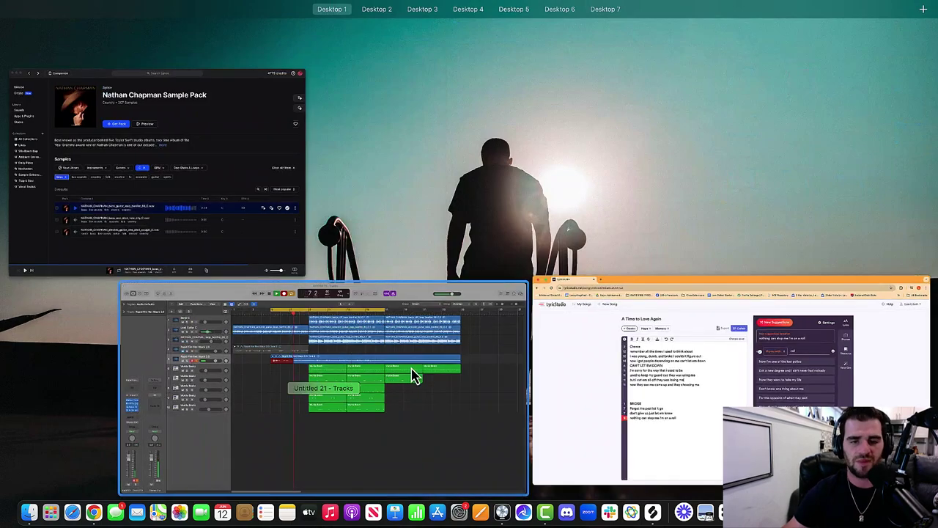
{"action": "left_click", "coordinate": [606, 392]}
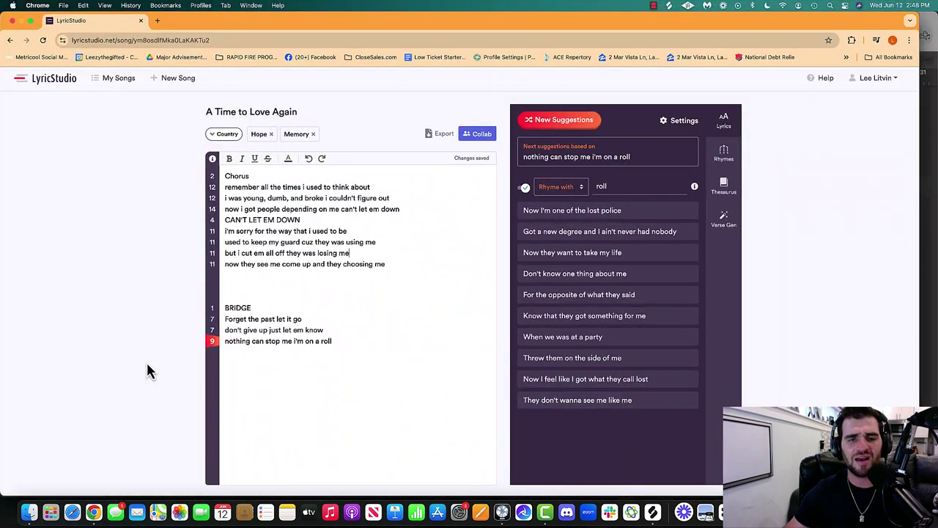
{"action": "key", "text": "ctrl+Up"}
{"action": "left_click", "coordinate": [581, 405]}
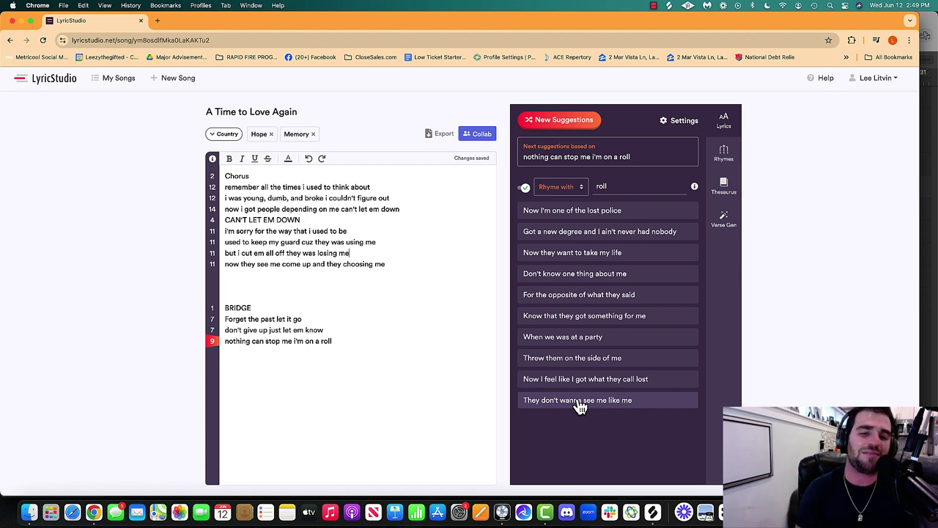
{"action": "key", "text": "ctrl+Up"}
{"action": "left_click", "coordinate": [490, 454]}
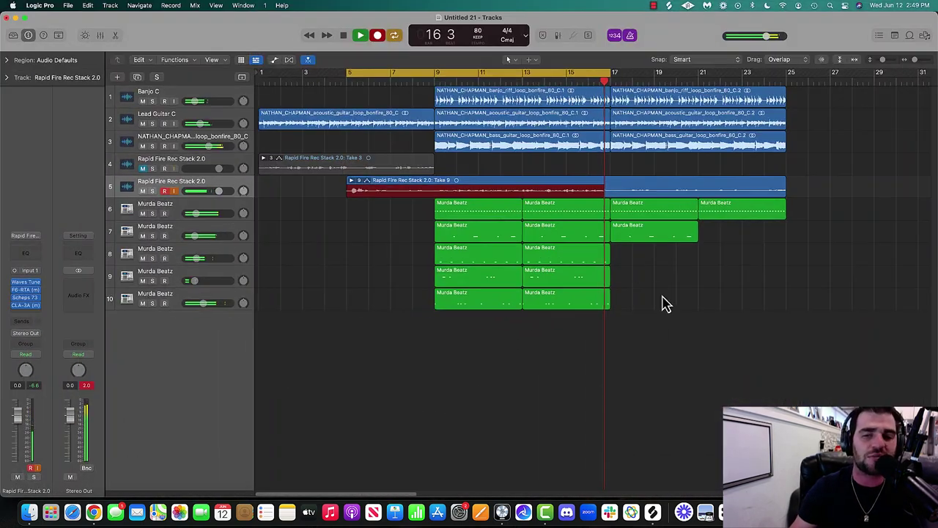
{"action": "key", "text": "space"}
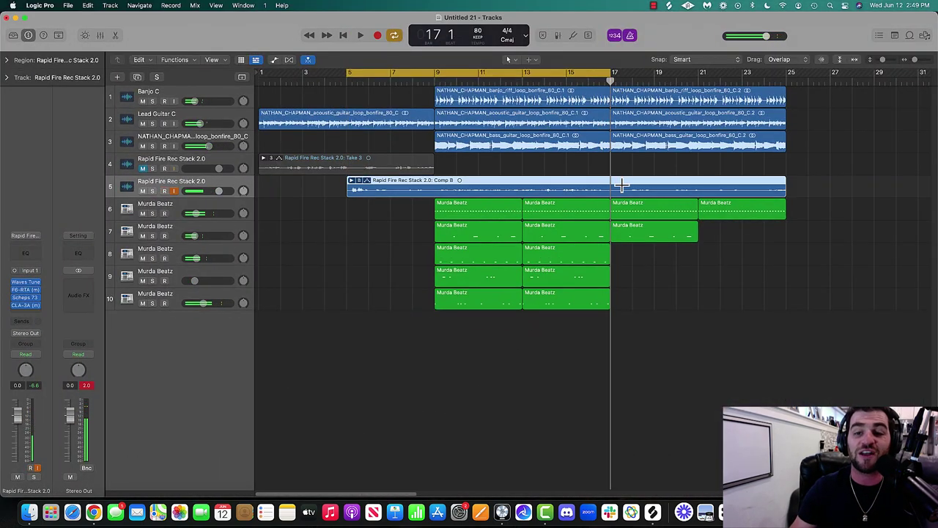
Play back the cycled section from bar 9 to 17 with the new vocal comp.
{"action": "left_click", "coordinate": [306, 249]}
{"action": "key", "text": "space"}
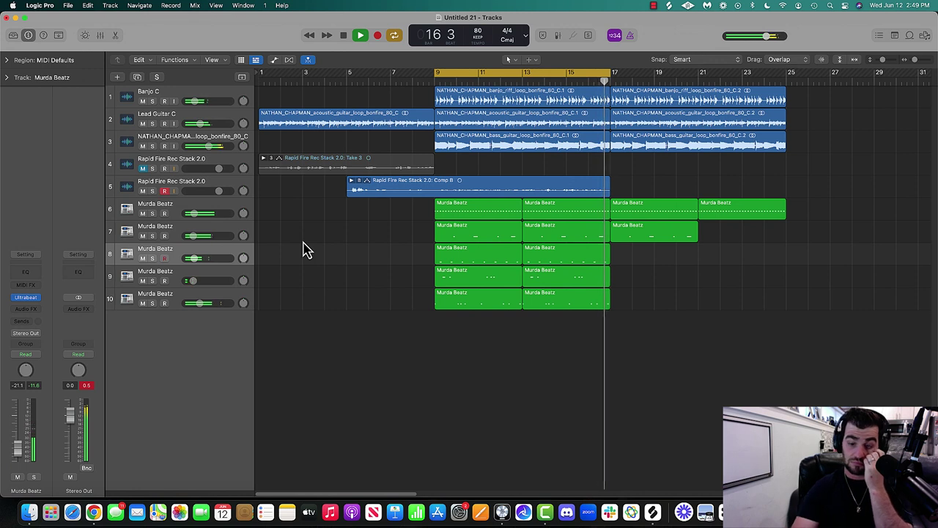
{"action": "key", "text": "space"}
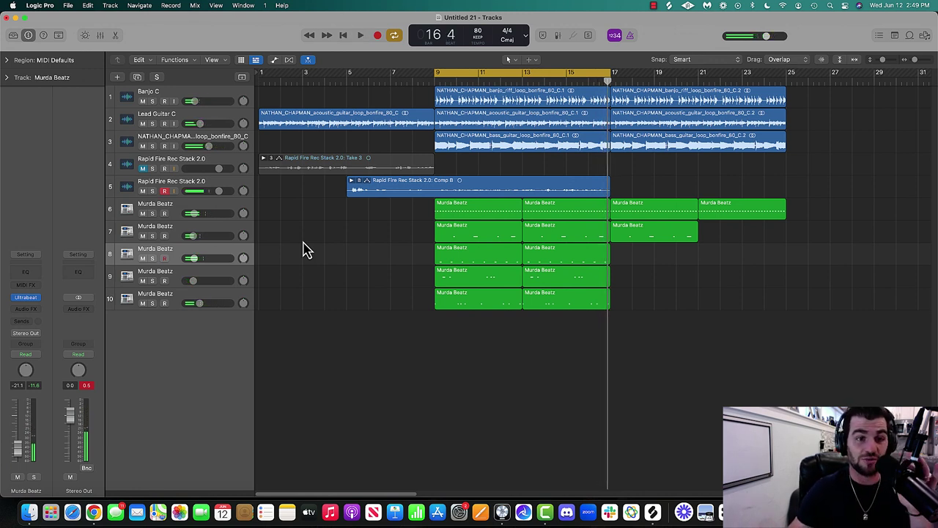
Mute the second Rapid Fire Rec Stack 2.0 vocal track and play the instrumental from bar 9.
{"action": "left_click", "coordinate": [180, 192]}
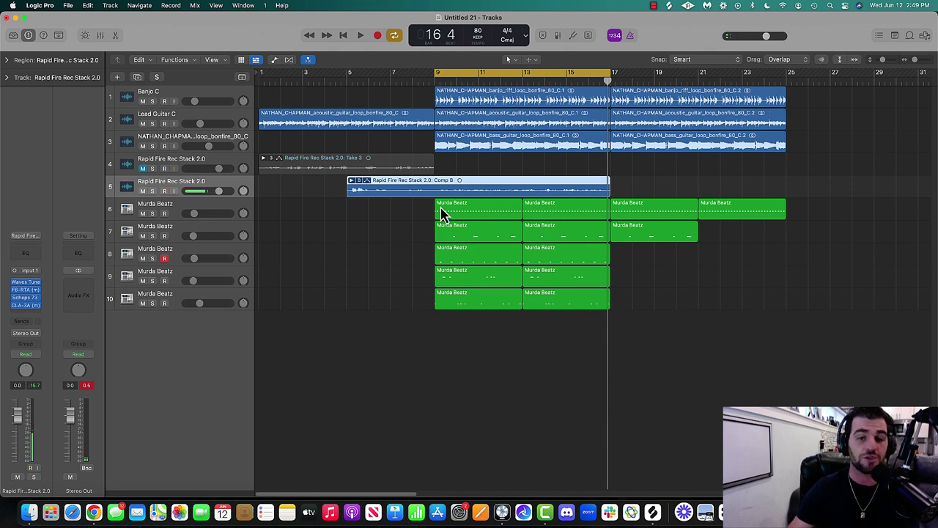
{"action": "left_click", "coordinate": [143, 191]}
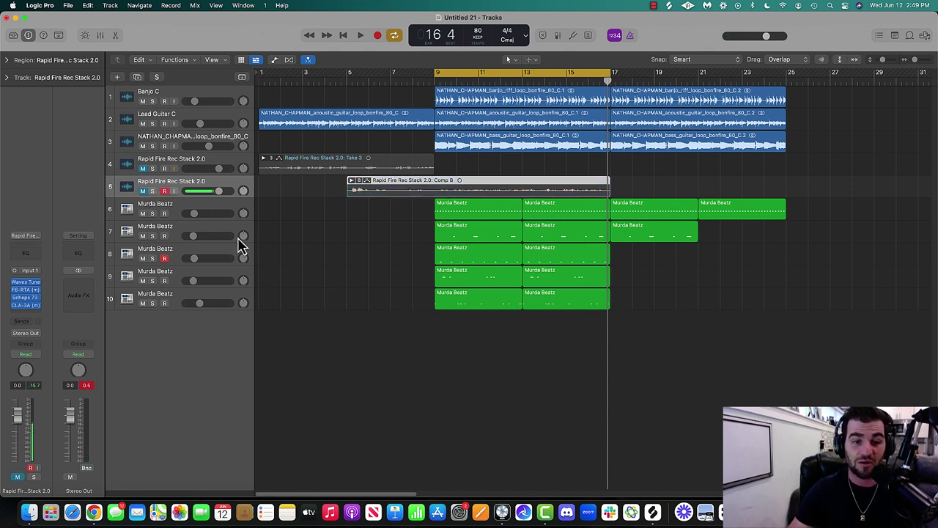
{"action": "key", "text": "space"}
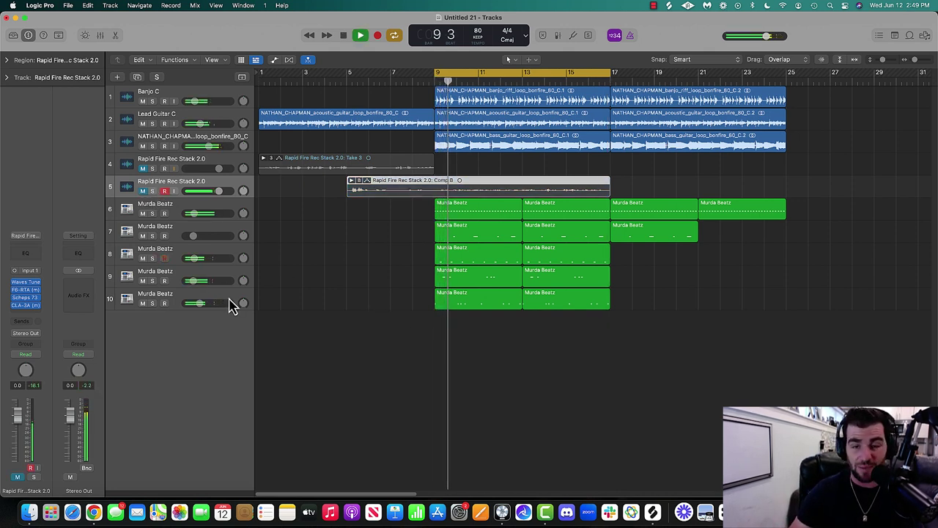
{"action": "key", "text": "space"}
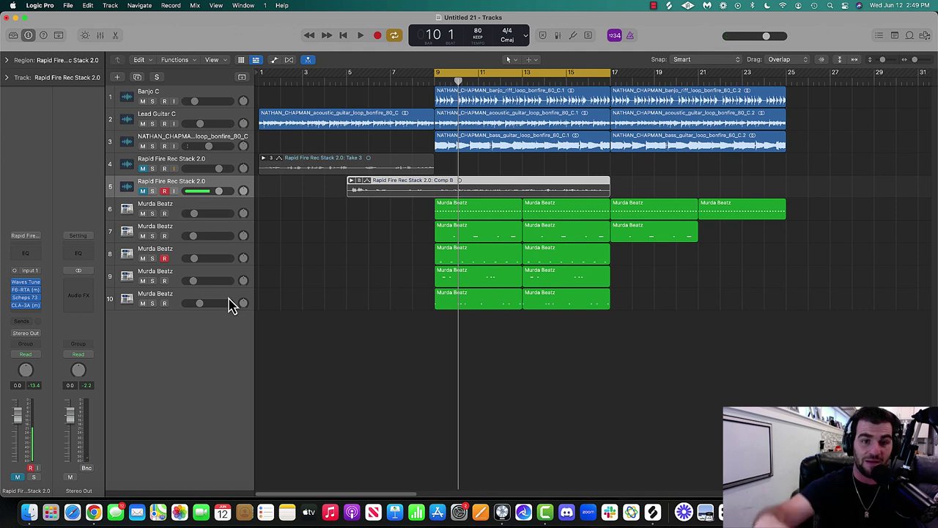
Unmute the second vocal track, deselect its region, and return the playhead to bar 9.
{"action": "left_click", "coordinate": [141, 193]}
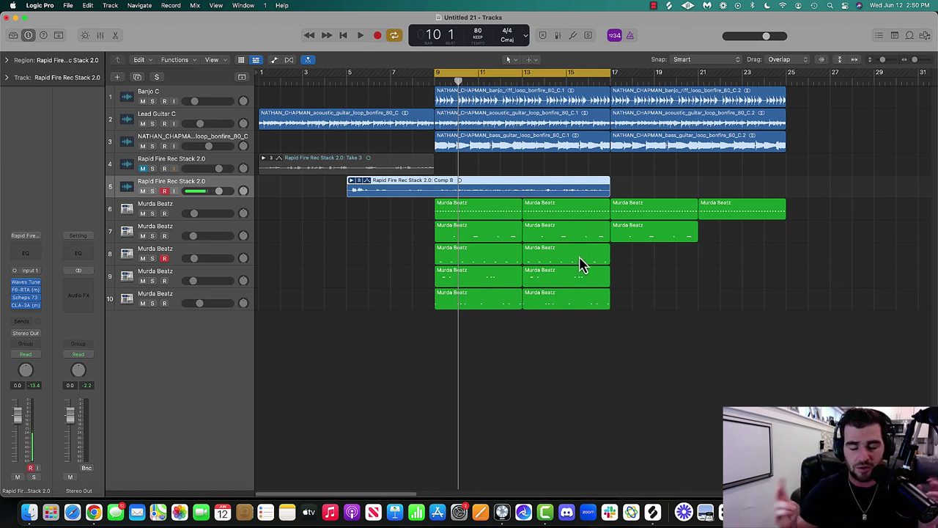
{"action": "left_click", "coordinate": [511, 170]}
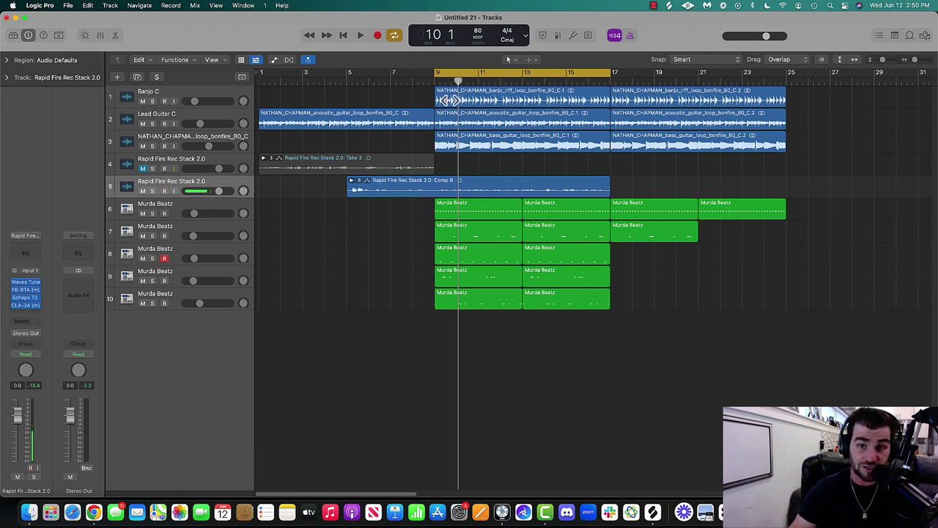
{"action": "left_click", "coordinate": [434, 79]}
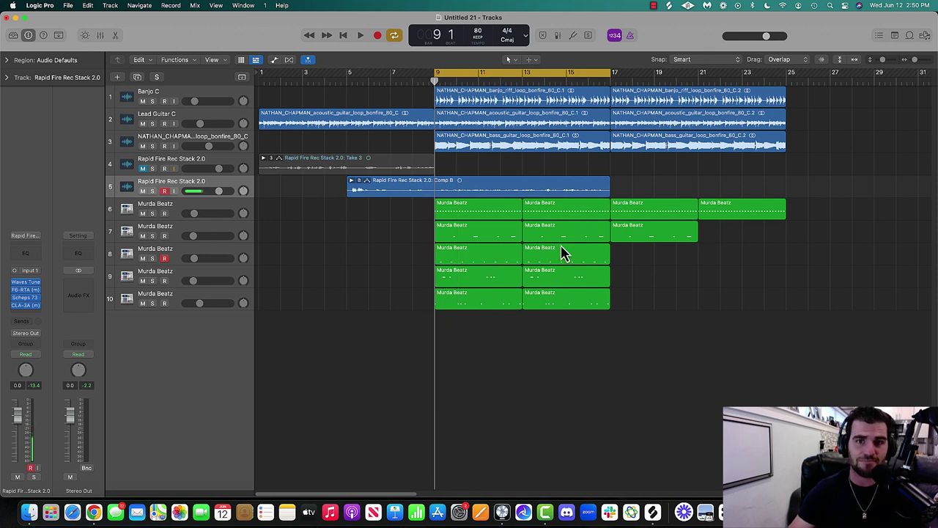